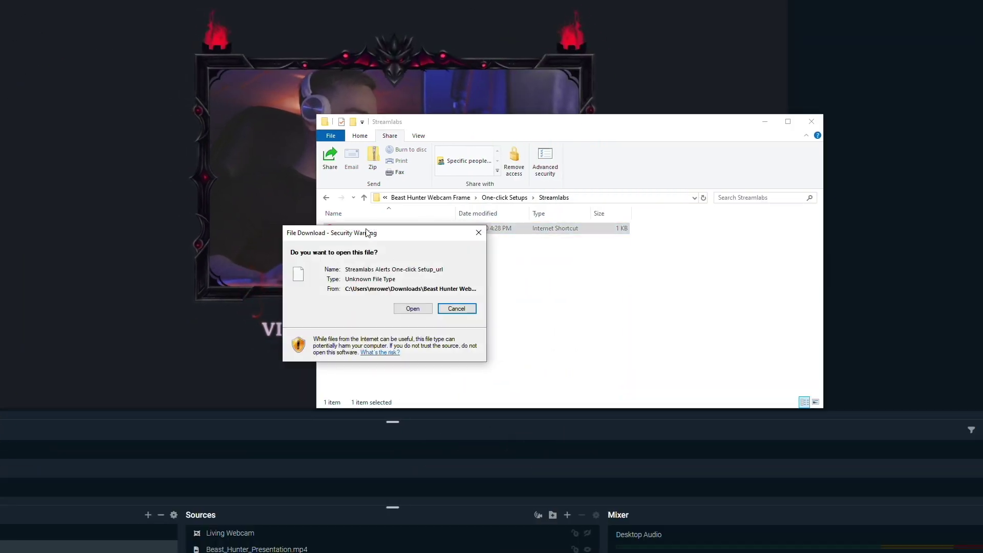
Open the Streamlabs Alerts One-click Setup shortcut from the File Download security warning.
{"action": "left_click", "coordinate": [412, 309]}
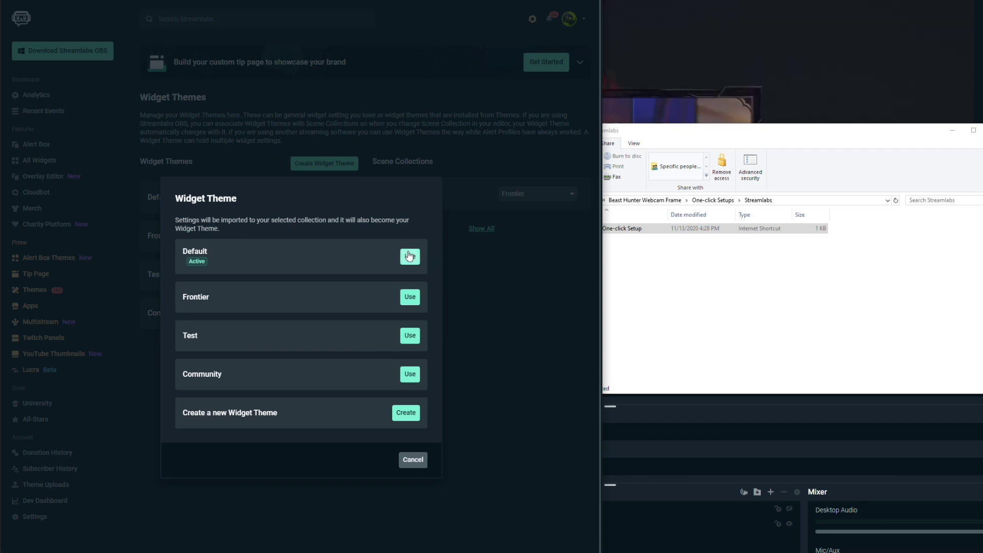
Import the alert setup into the Default theme and preview a test donation in the Alert Box window.
{"action": "left_click", "coordinate": [409, 258]}
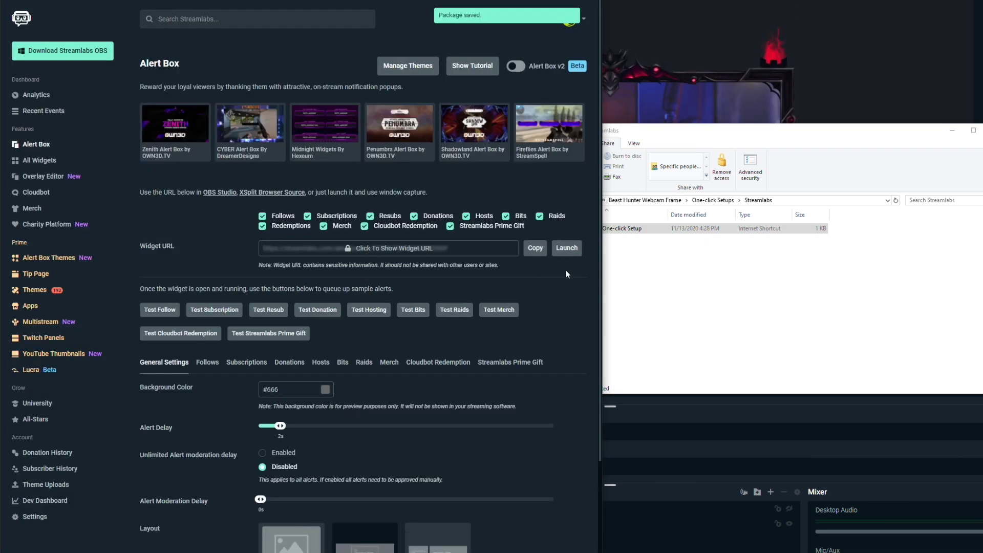
{"action": "left_click", "coordinate": [567, 248]}
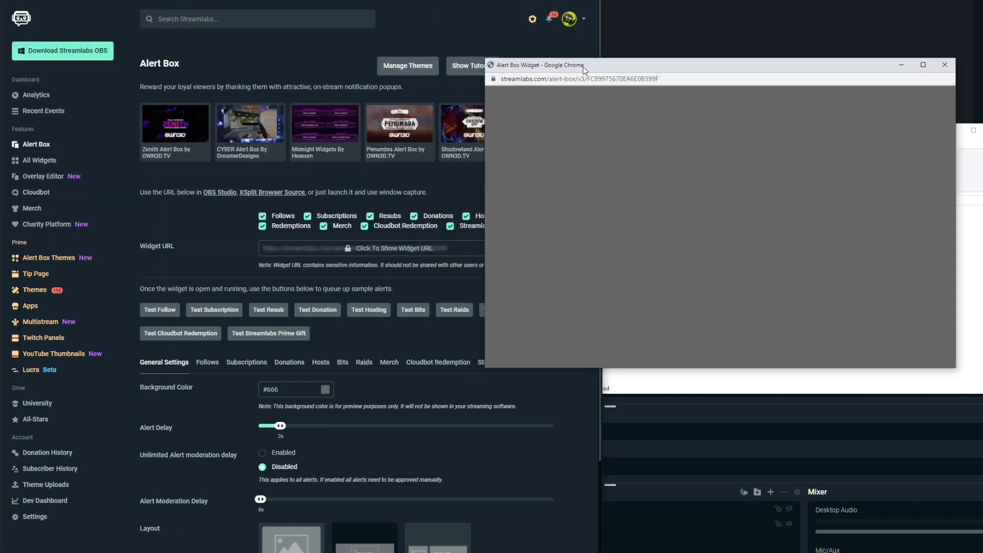
{"action": "left_click_drag", "start_coordinate": [584, 70], "coordinate": [701, 96]}
{"action": "left_click", "coordinate": [321, 310]}
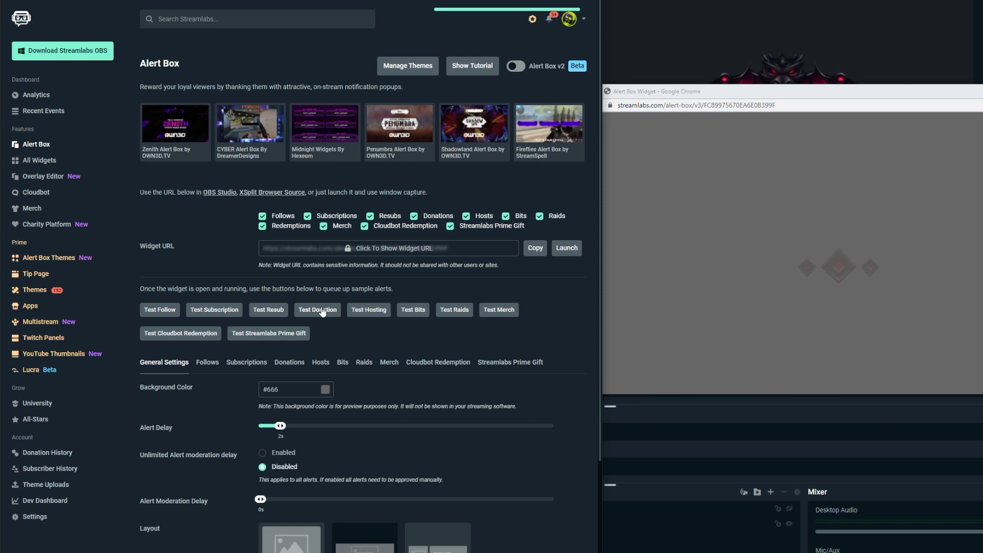
{"action": "left_click", "coordinate": [748, 95]}
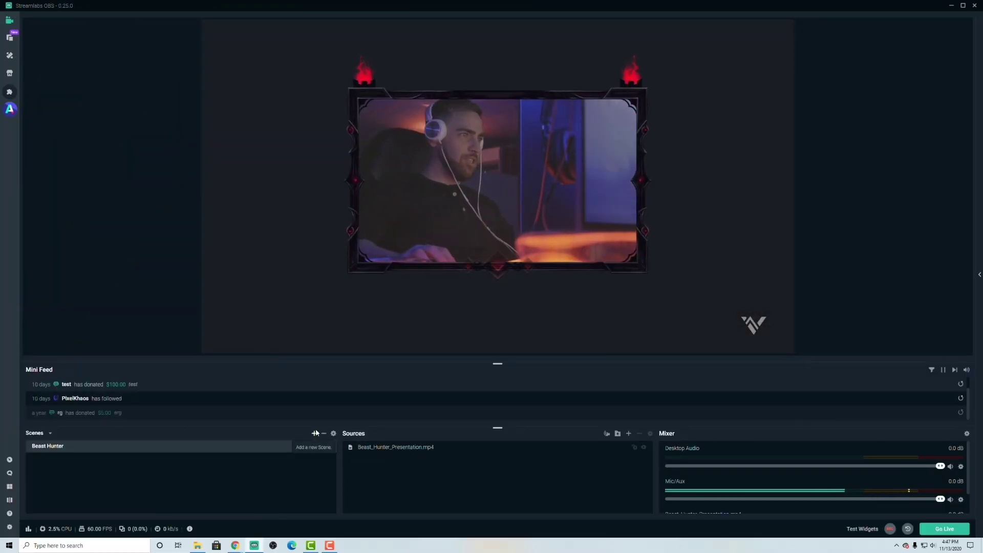
Create a new scene named 'Living Webcam'.
{"action": "left_click", "coordinate": [315, 434]}
{"action": "type", "text": "Living Webcam"}
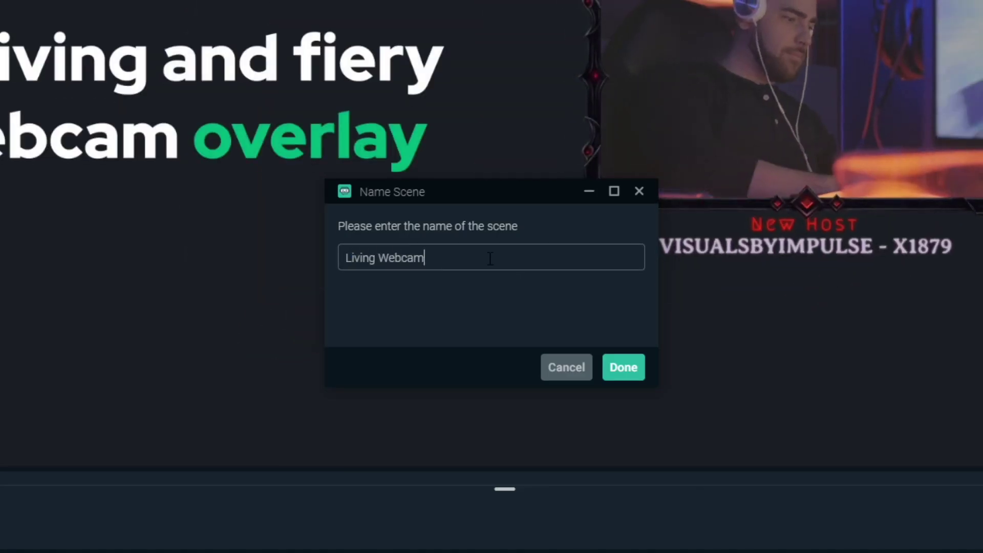
{"action": "key", "text": "Return"}
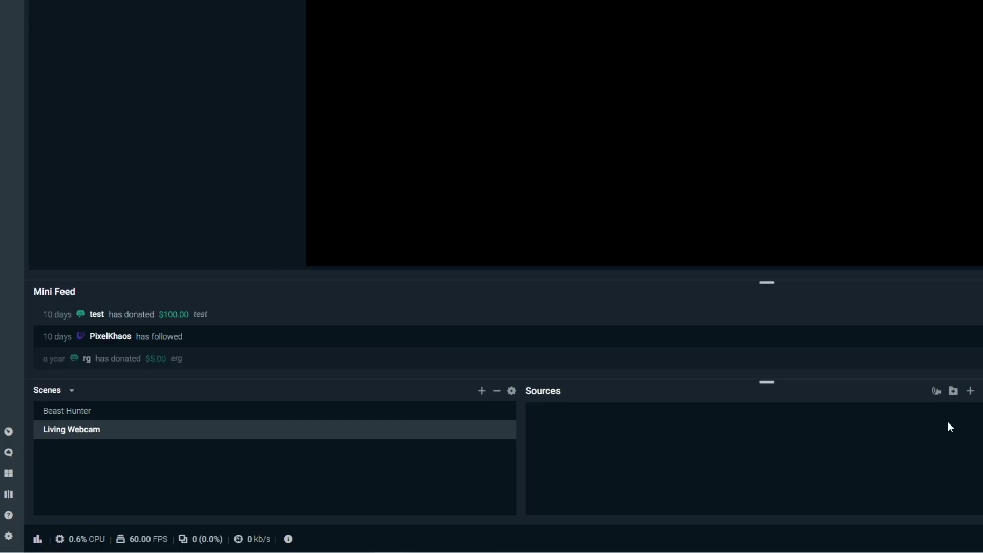
Start adding an Alertbox widget source to the Living Webcam scene.
{"action": "left_click", "coordinate": [971, 390]}
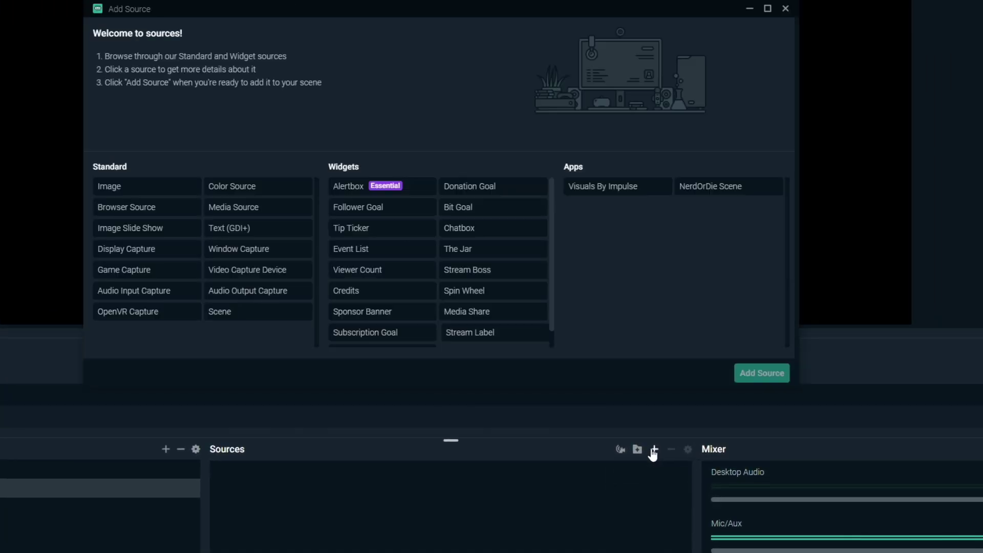
{"action": "left_click", "coordinate": [386, 193]}
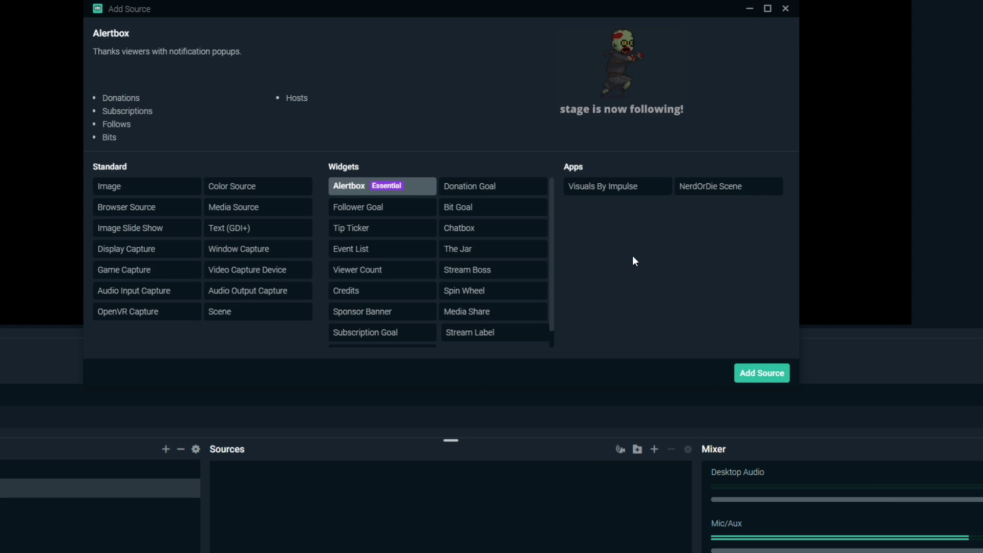
{"action": "left_click", "coordinate": [762, 375]}
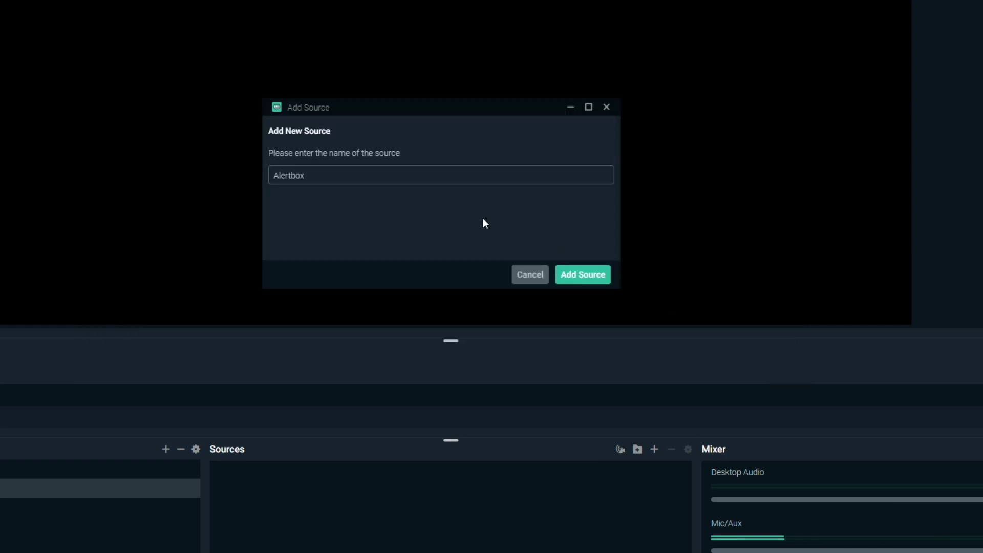
Add the Alertbox at 1920×1080 and align it with the canvas's left edge.
{"action": "left_click", "coordinate": [576, 272]}
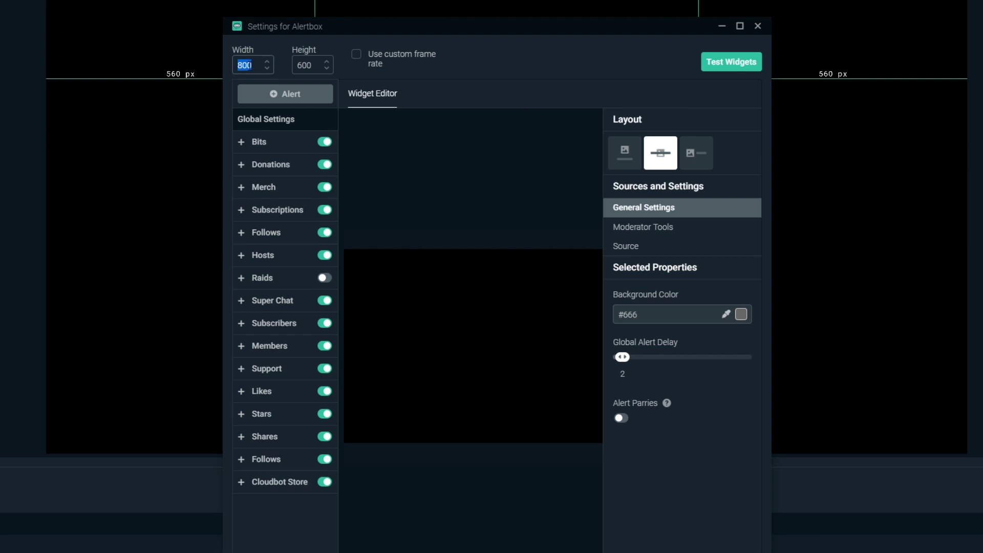
{"action": "type", "text": "1920"}
{"action": "type", "text": "1080"}
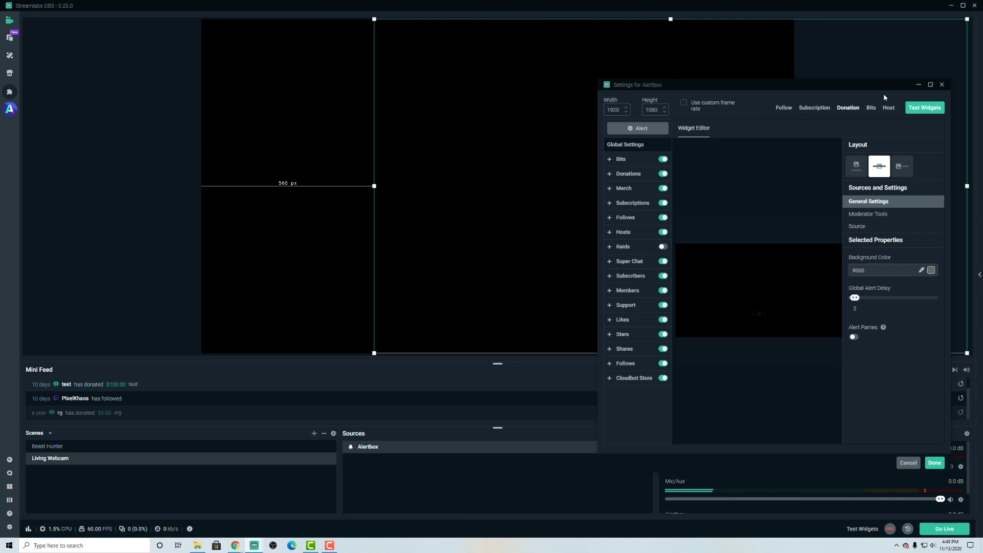
{"action": "left_click_drag", "start_coordinate": [696, 64], "coordinate": [523, 68]}
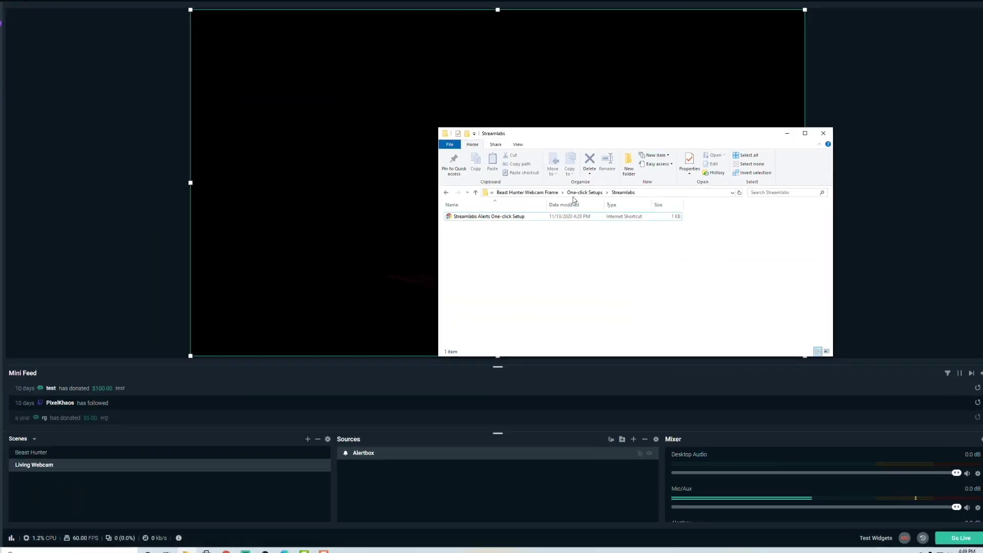
Browse the Beast Hunter Webcam Frame Overlays and open the 16x9 Living Webcam folder.
{"action": "left_click", "coordinate": [567, 172]}
{"action": "double_click", "coordinate": [467, 212]}
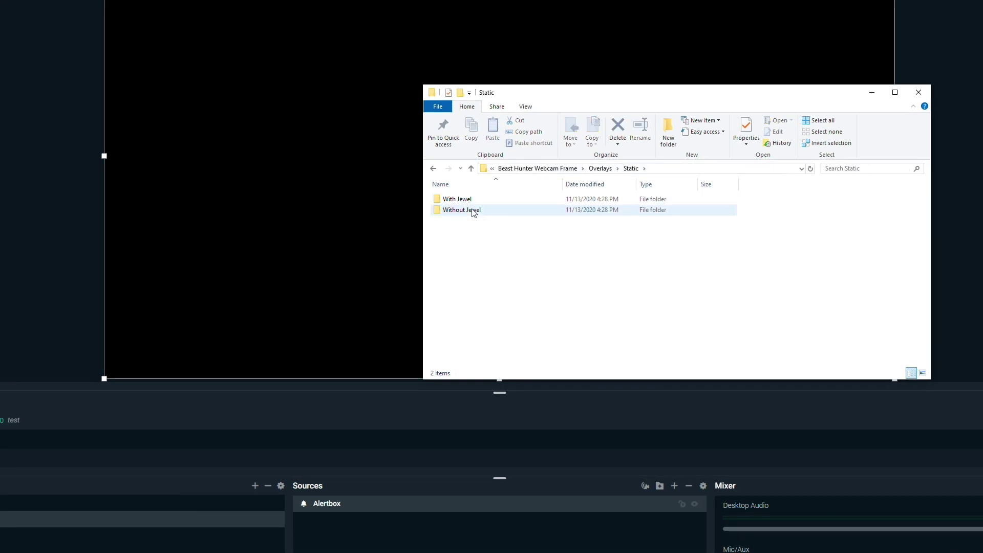
{"action": "double_click", "coordinate": [458, 211]}
{"action": "scroll", "coordinate": [439, 167], "scroll_direction": "down", "scroll_amount": 1}
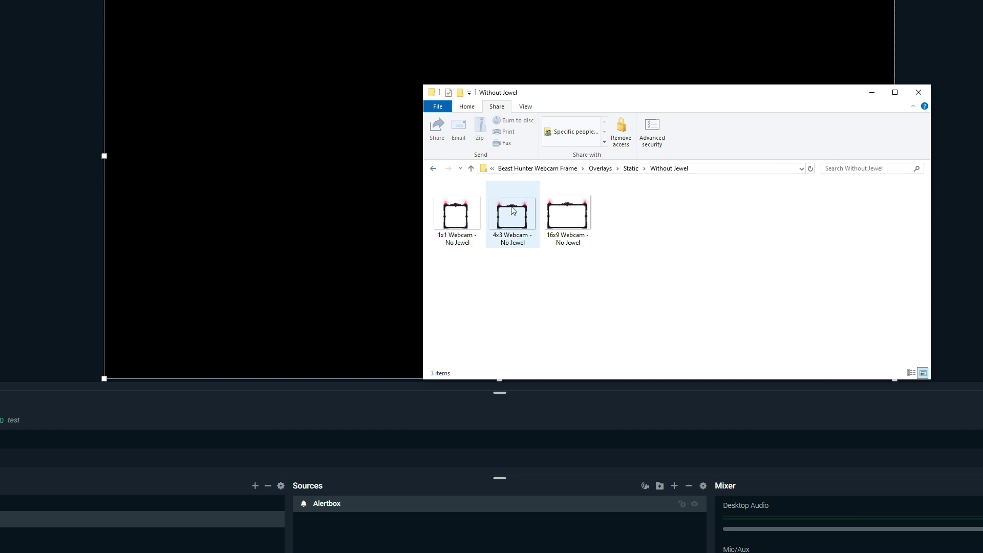
{"action": "key", "text": "alt+Left"}
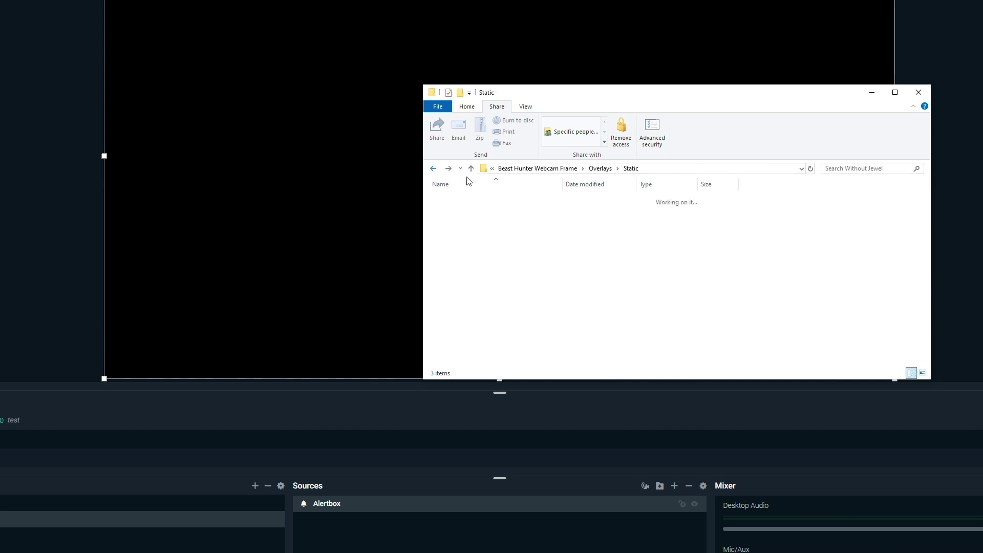
{"action": "left_click", "coordinate": [471, 168]}
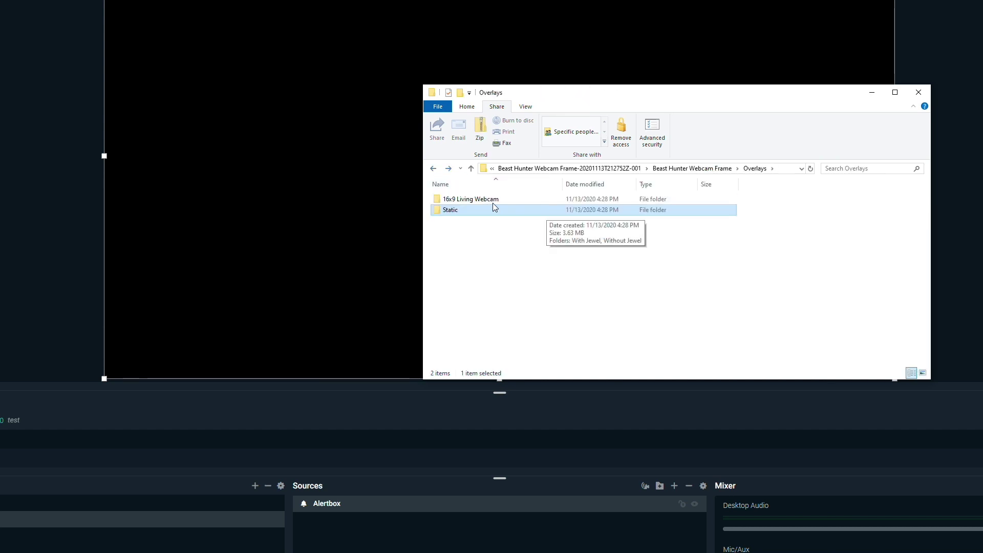
{"action": "double_click", "coordinate": [507, 199]}
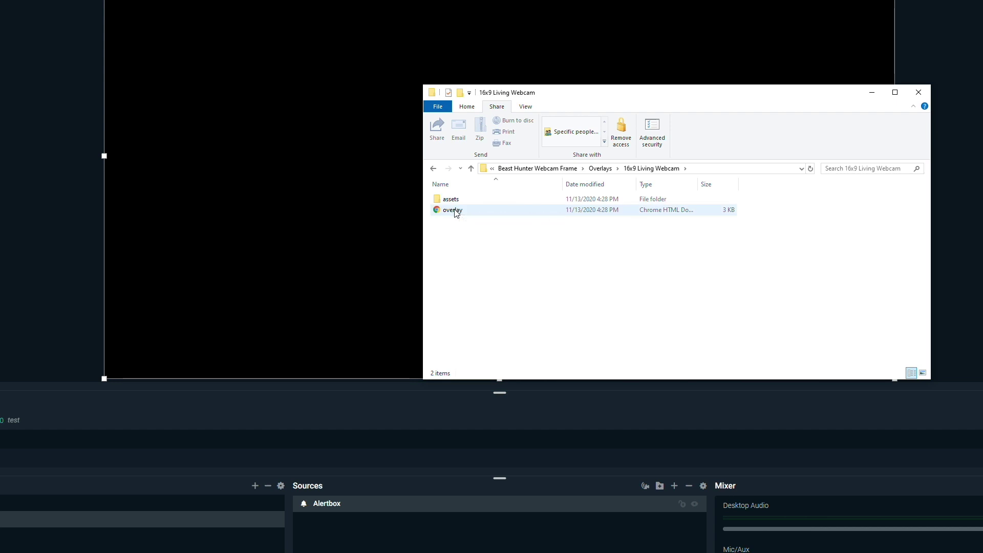
Add overlay.html to the scene's sources and layer it beneath the Alertbox.
{"action": "left_click_drag", "start_coordinate": [457, 212], "coordinate": [488, 549]}
{"action": "left_click", "coordinate": [482, 548]}
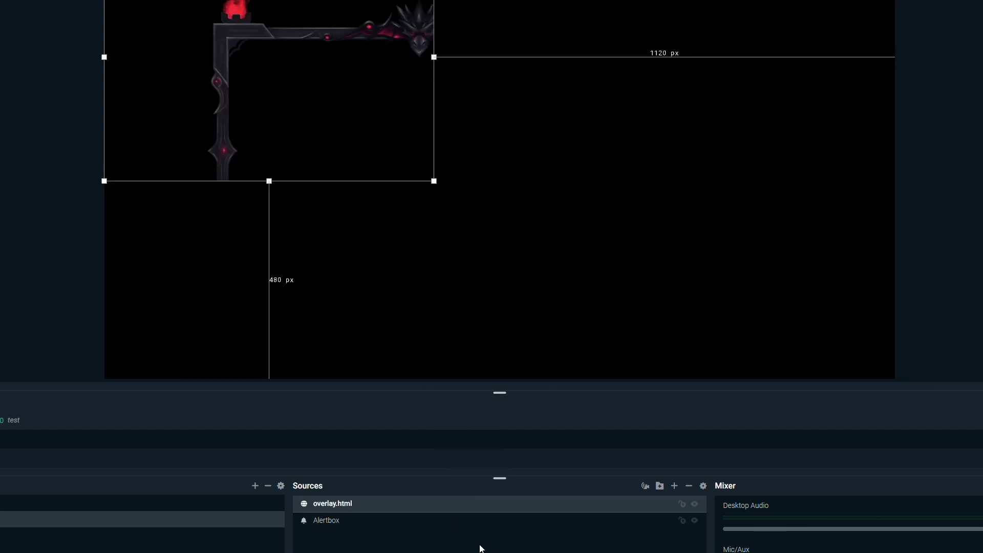
{"action": "left_click_drag", "start_coordinate": [369, 505], "coordinate": [385, 538]}
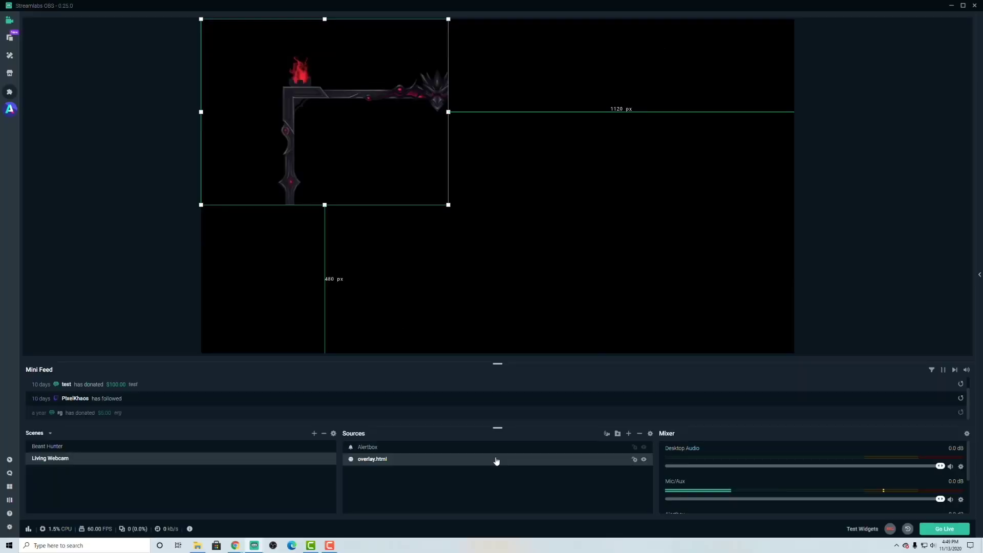
Set the overlay.html source to width 1920 and height 1080.
{"action": "double_click", "coordinate": [497, 520]}
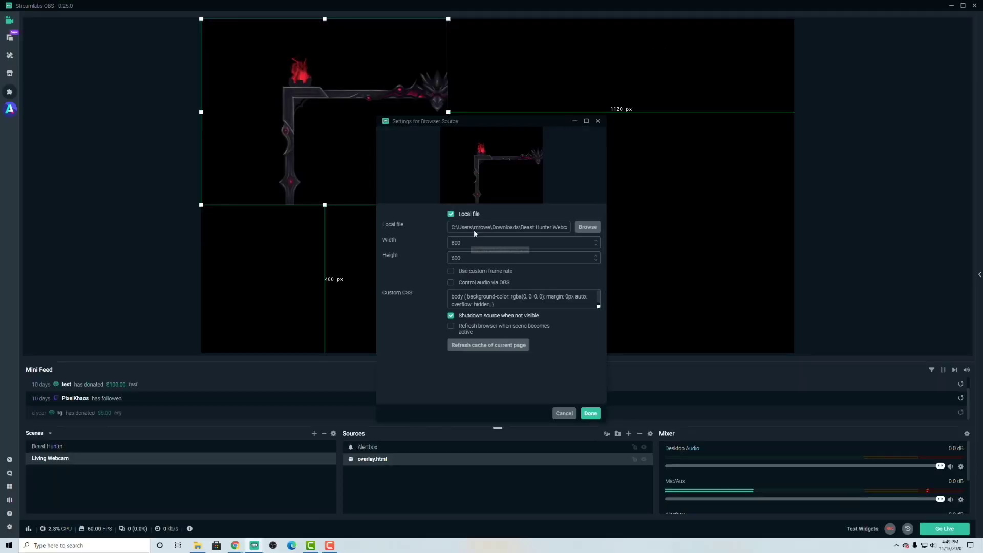
{"action": "type", "text": "1920"}
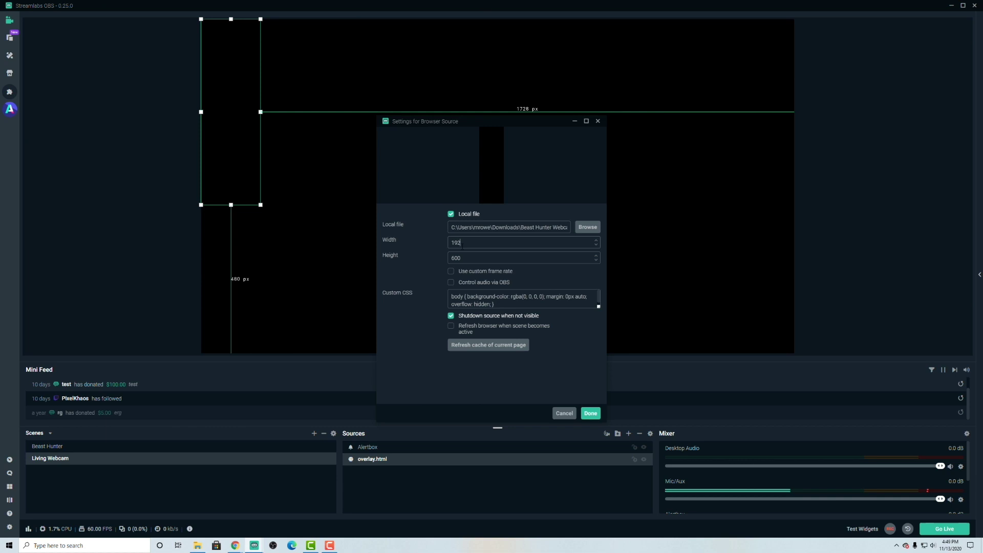
{"action": "key", "text": "Tab"}
{"action": "type", "text": "1080"}
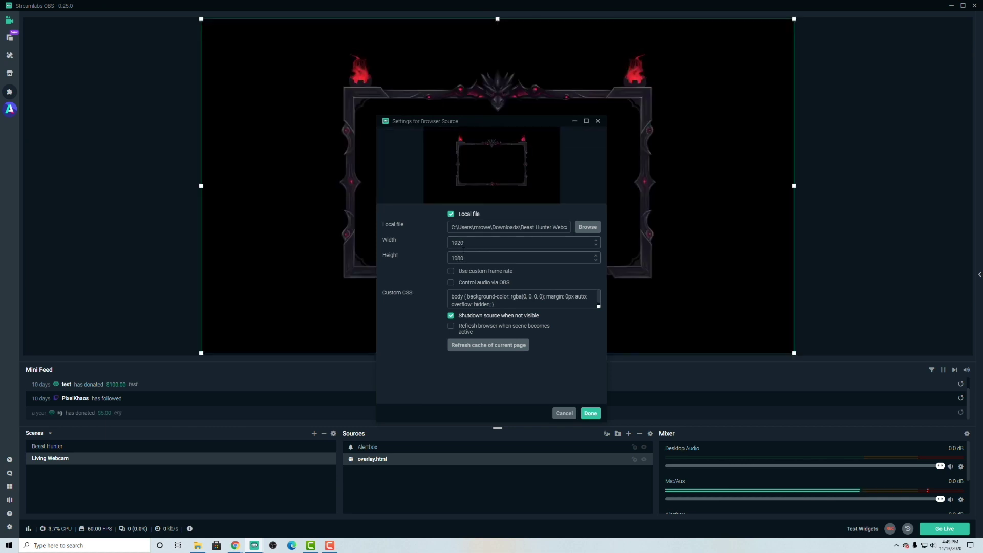
{"action": "left_click", "coordinate": [590, 414]}
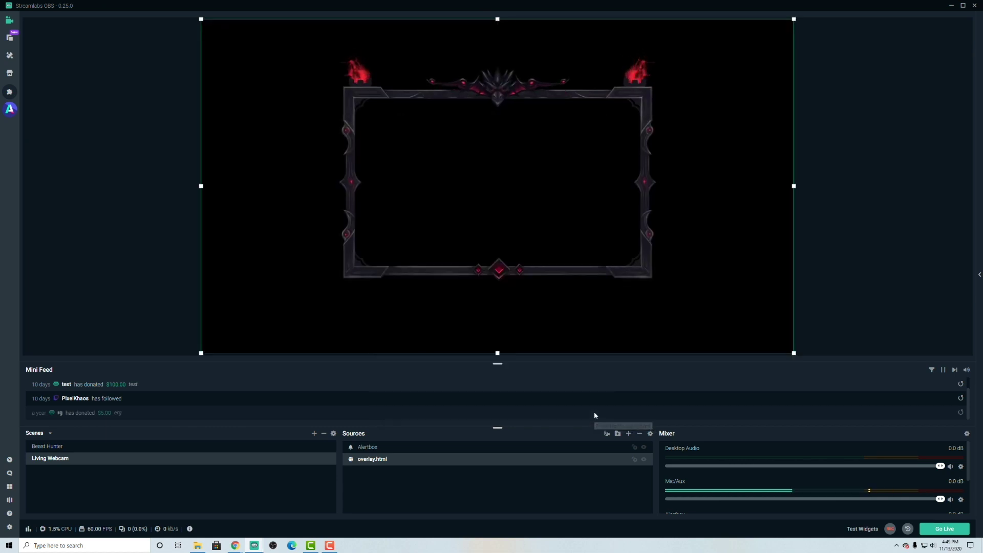
Fire a test donation alert from the Alertbox settings and watch it play inside the frame.
{"action": "double_click", "coordinate": [503, 447]}
{"action": "left_click_drag", "start_coordinate": [450, 78], "coordinate": [779, 84]}
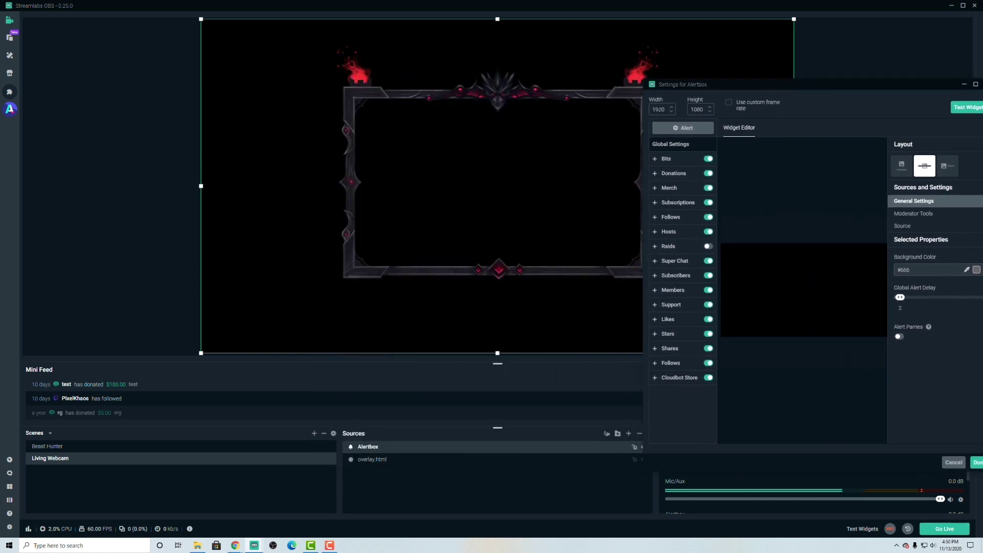
{"action": "left_click", "coordinate": [969, 108]}
{"action": "left_click", "coordinate": [894, 107]}
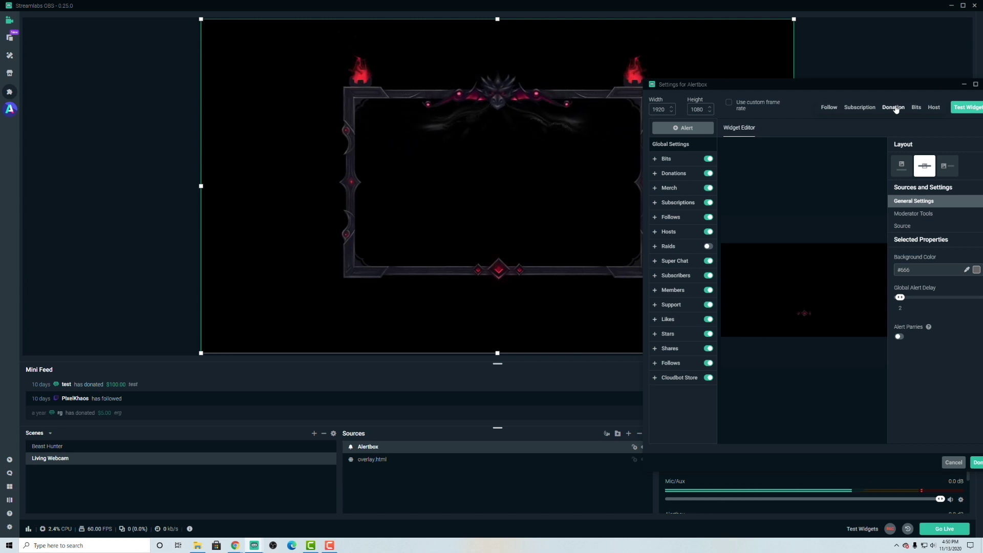
{"action": "left_click_drag", "start_coordinate": [791, 85], "coordinate": [856, 72]}
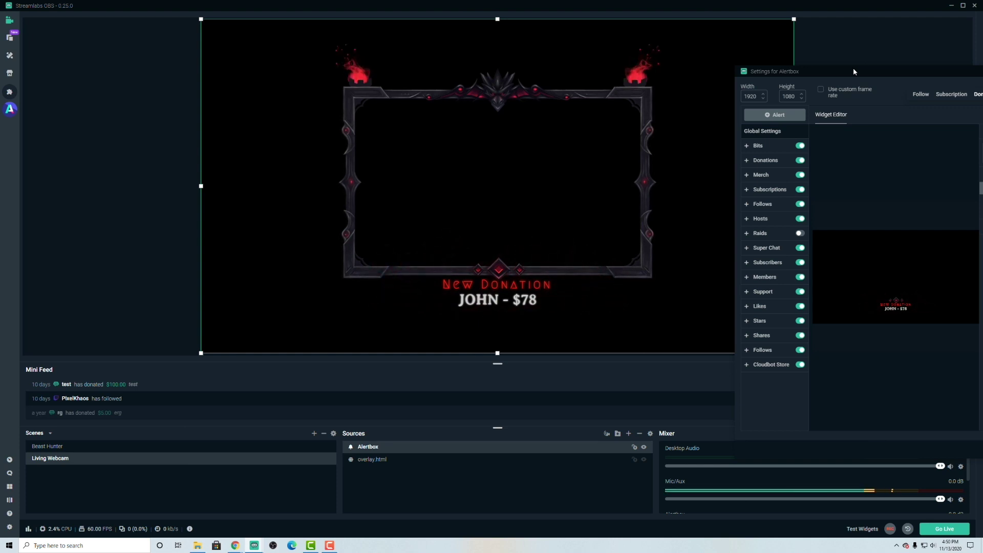
{"action": "left_click_drag", "start_coordinate": [853, 69], "coordinate": [630, 81]}
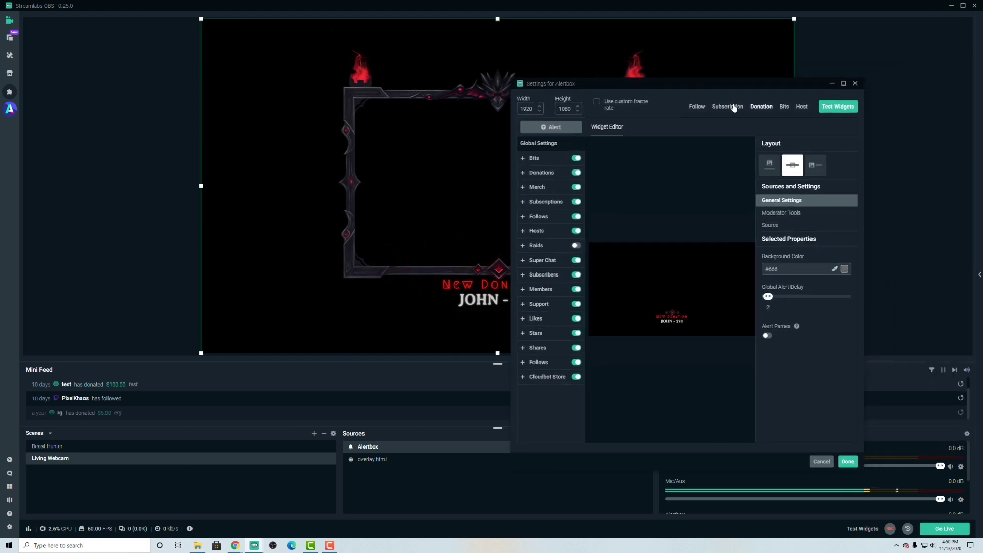
{"action": "left_click", "coordinate": [679, 77]}
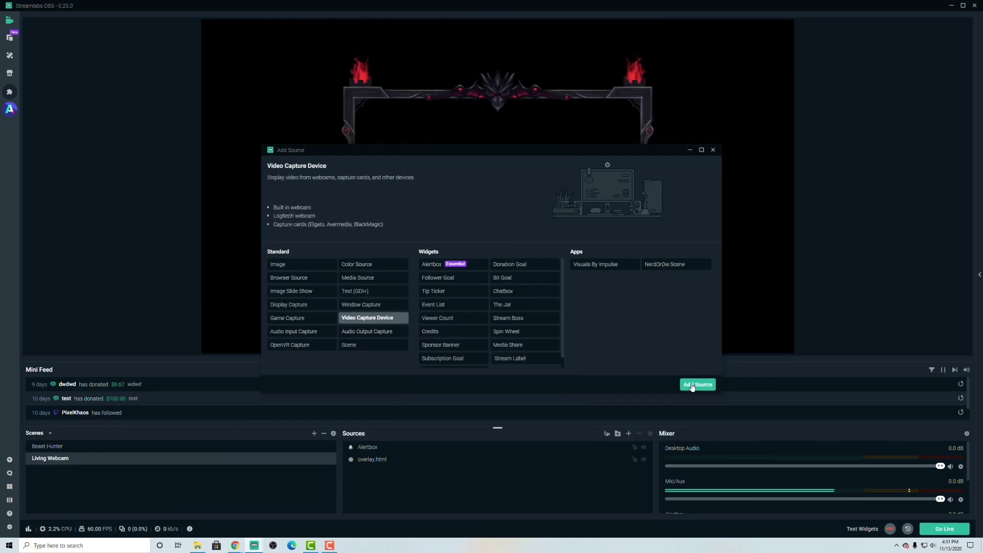
Add a Video Capture Device source using the camera as its device.
{"action": "left_click", "coordinate": [694, 385]}
{"action": "left_click", "coordinate": [578, 321]}
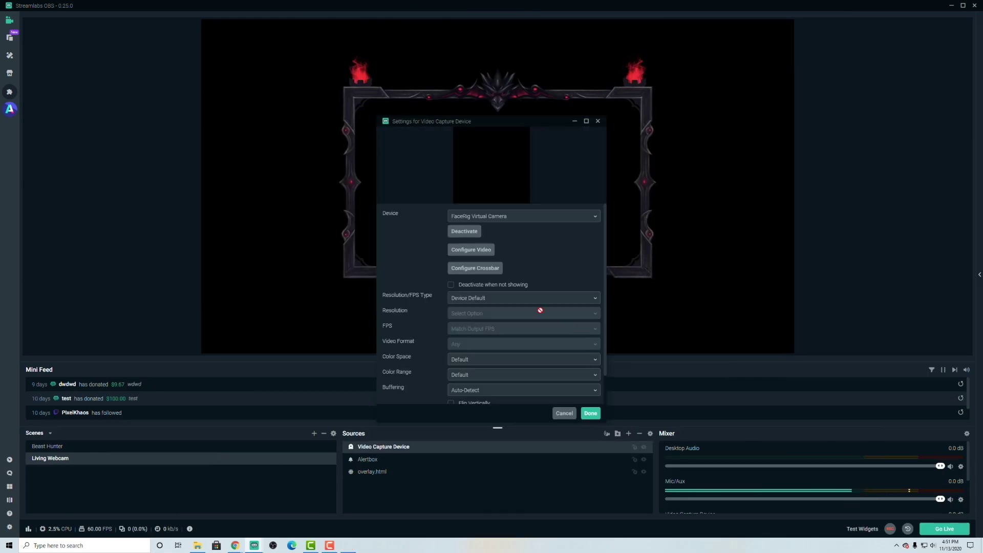
{"action": "left_click", "coordinate": [467, 219]}
{"action": "left_click", "coordinate": [464, 244]}
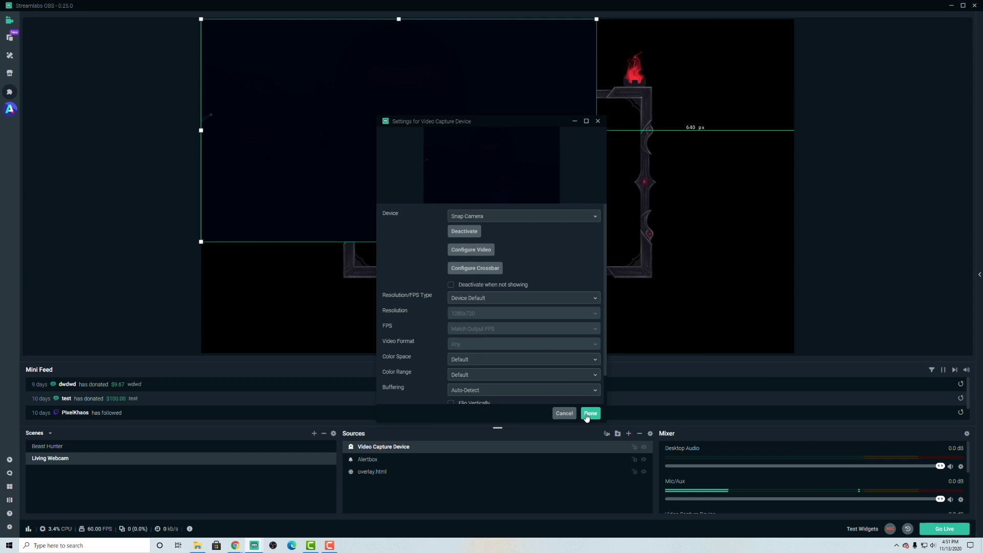
{"action": "left_click", "coordinate": [590, 413]}
Layer the webcam beneath the frame overlay and fit it into the frame's opening.
{"action": "left_click_drag", "start_coordinate": [436, 191], "coordinate": [511, 237]}
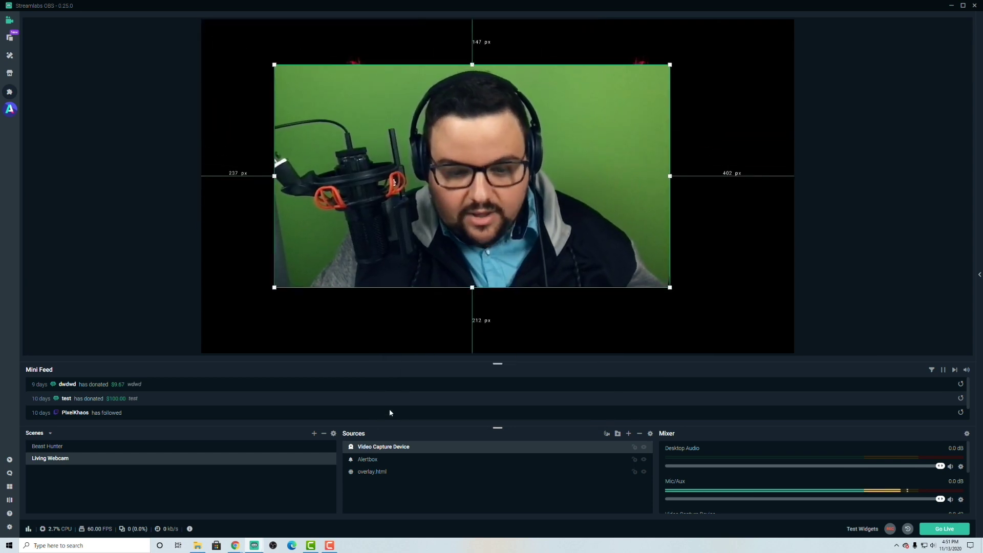
{"action": "left_click_drag", "start_coordinate": [397, 451], "coordinate": [423, 480]}
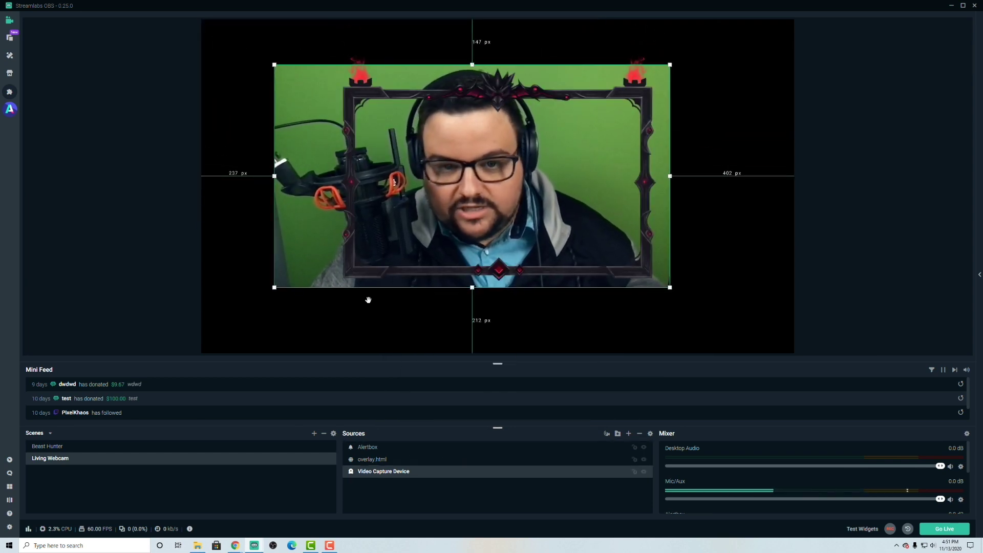
{"action": "left_click_drag", "start_coordinate": [671, 288], "coordinate": [568, 231]}
{"action": "left_click_drag", "start_coordinate": [528, 194], "coordinate": [604, 229]}
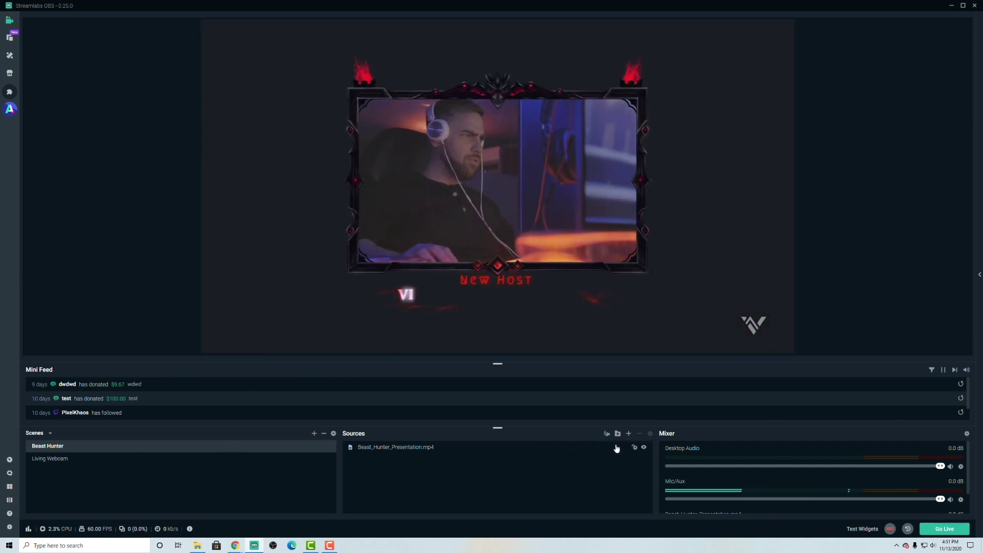
Add the Living Webcam scene as a source in the Beast Hunter scene.
{"action": "left_click", "coordinate": [629, 434]}
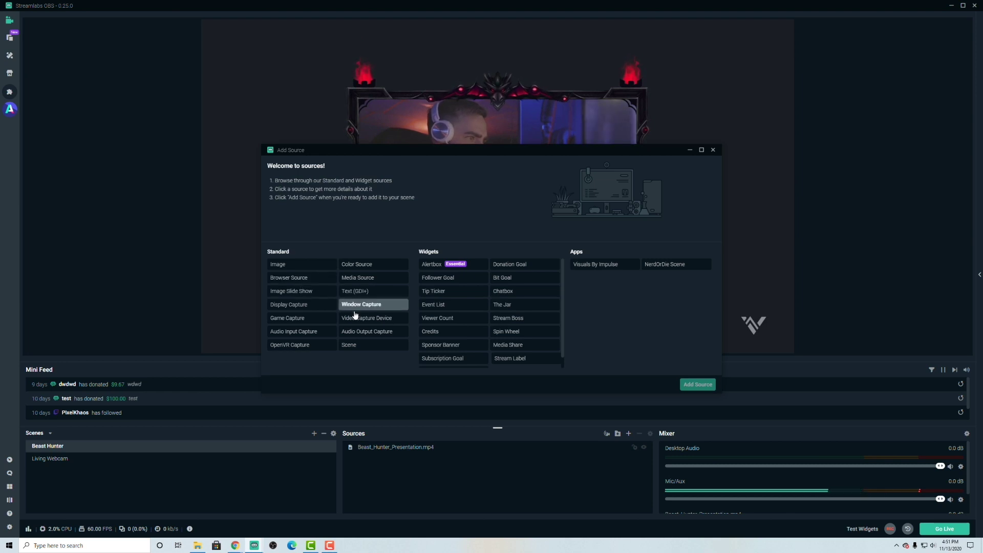
{"action": "left_click", "coordinate": [697, 384]}
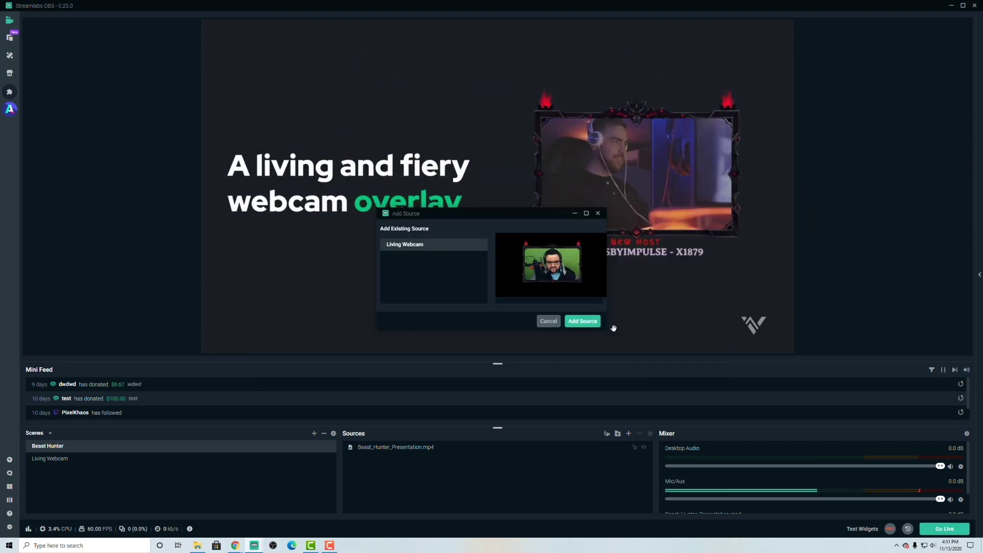
{"action": "left_click", "coordinate": [583, 321]}
Shrink the nested Living Webcam scene and place it in the lower right.
{"action": "left_click_drag", "start_coordinate": [635, 276], "coordinate": [661, 163]}
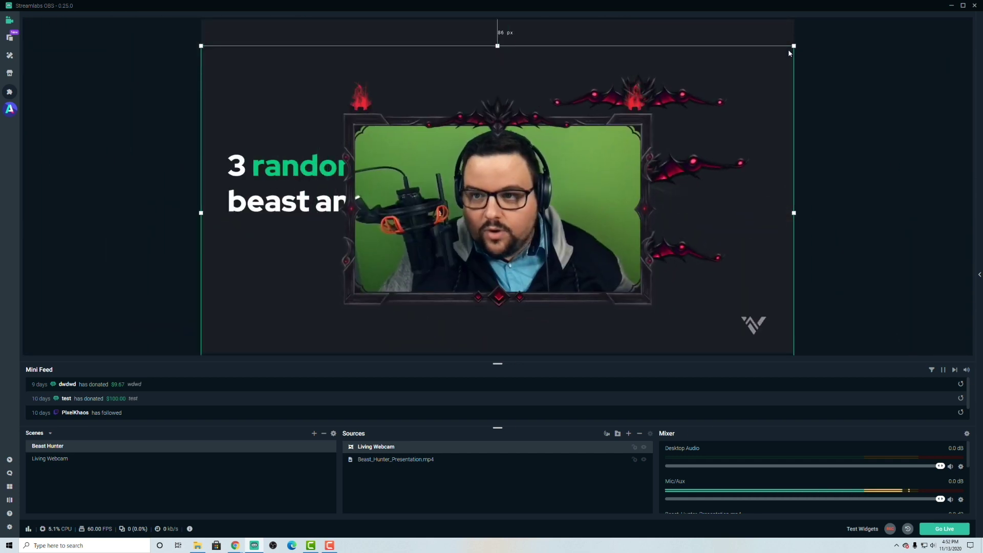
{"action": "left_click_drag", "start_coordinate": [736, 61], "coordinate": [526, 178]}
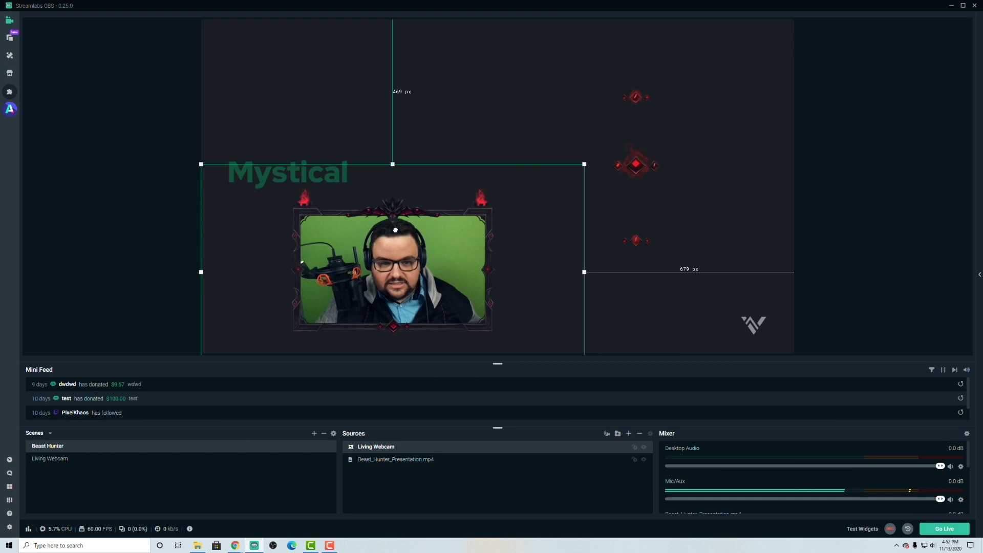
{"action": "left_click_drag", "start_coordinate": [430, 232], "coordinate": [358, 116]}
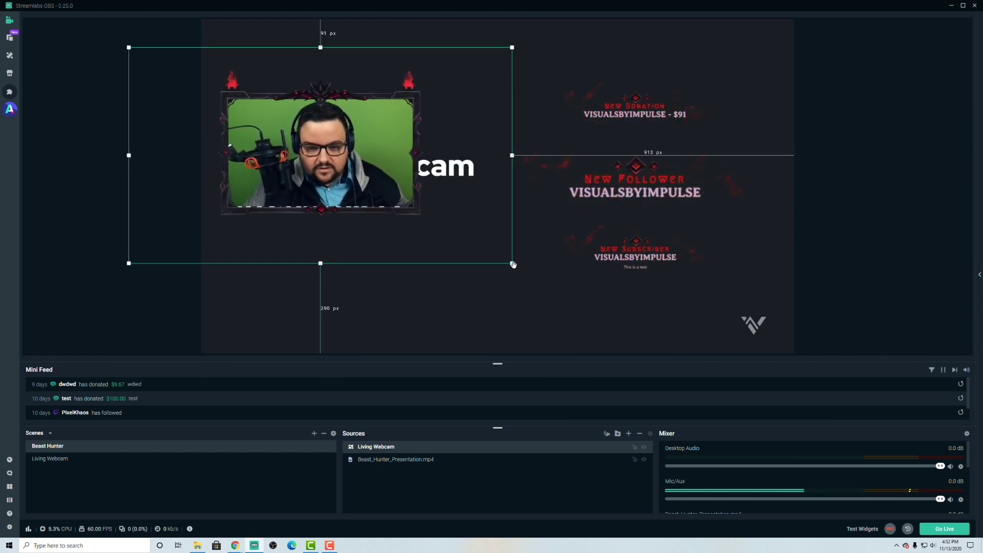
{"action": "left_click_drag", "start_coordinate": [513, 264], "coordinate": [638, 334]}
{"action": "left_click_drag", "start_coordinate": [417, 210], "coordinate": [384, 200]}
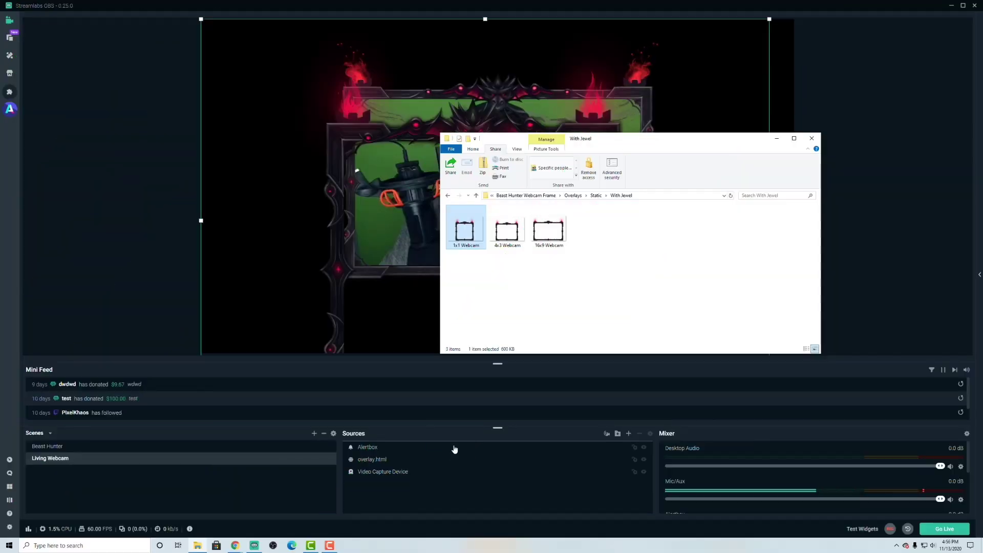
Move the 1x1 Webcam.png frame up and right to centre it over the webcam.
{"action": "left_click", "coordinate": [485, 501]}
{"action": "left_click_drag", "start_coordinate": [517, 191], "coordinate": [550, 113]}
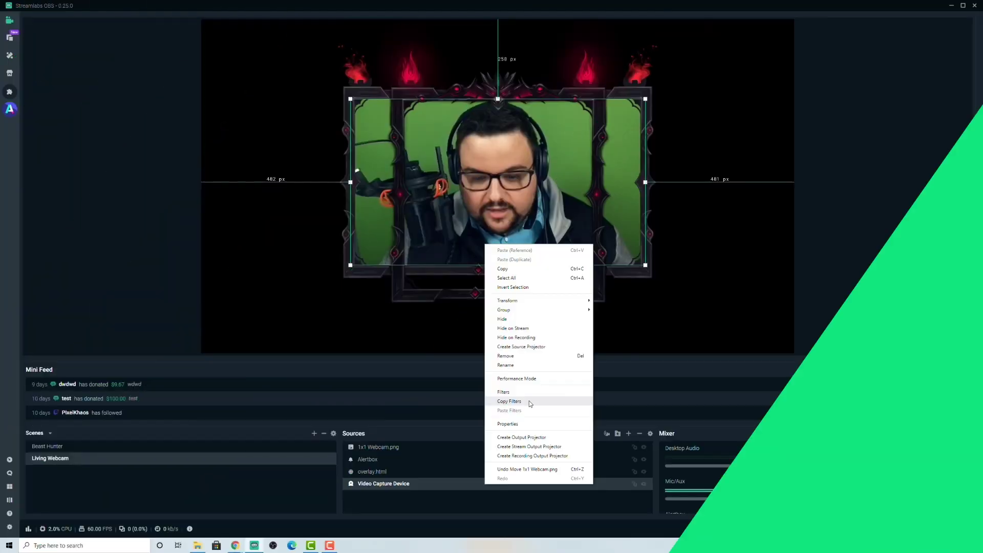
Add a Crop/Pad filter to the Video Capture Device webcam source.
{"action": "left_click", "coordinate": [527, 400]}
{"action": "left_click", "coordinate": [347, 239]}
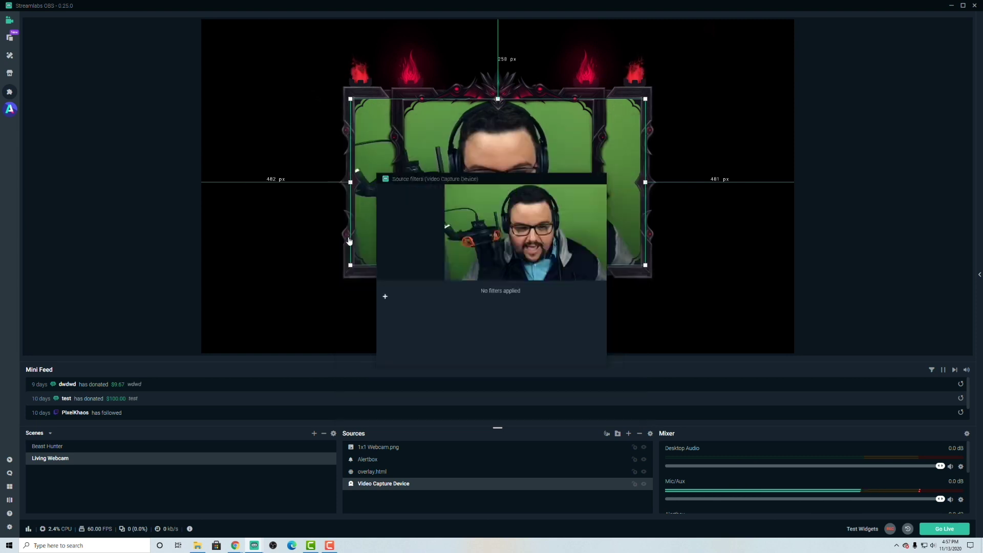
{"action": "left_click", "coordinate": [429, 208]}
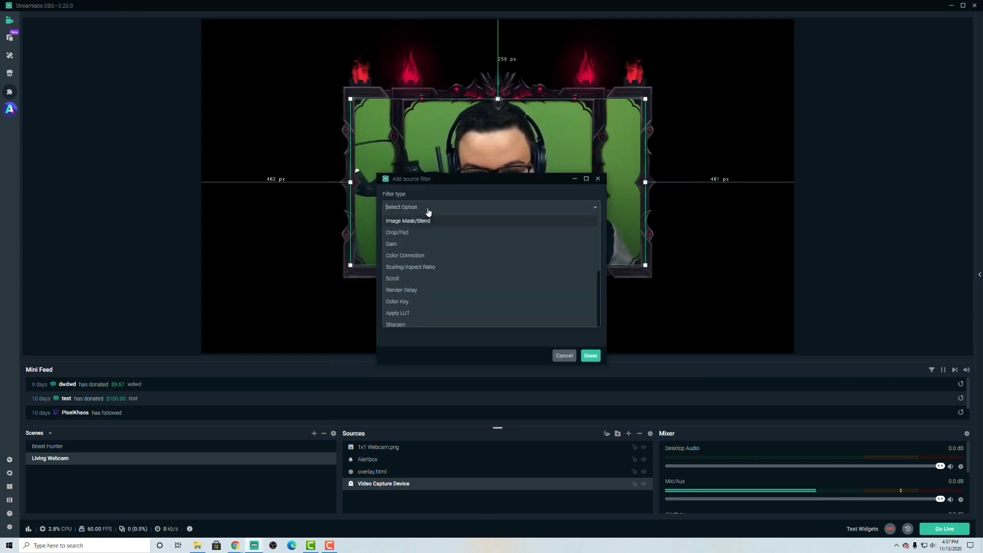
{"action": "left_click", "coordinate": [405, 232]}
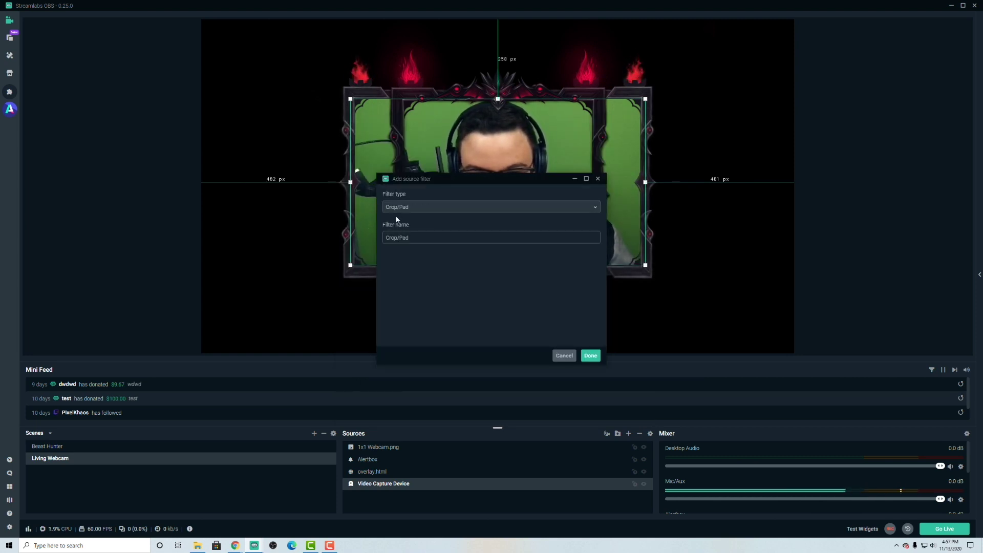
{"action": "left_click", "coordinate": [591, 356]}
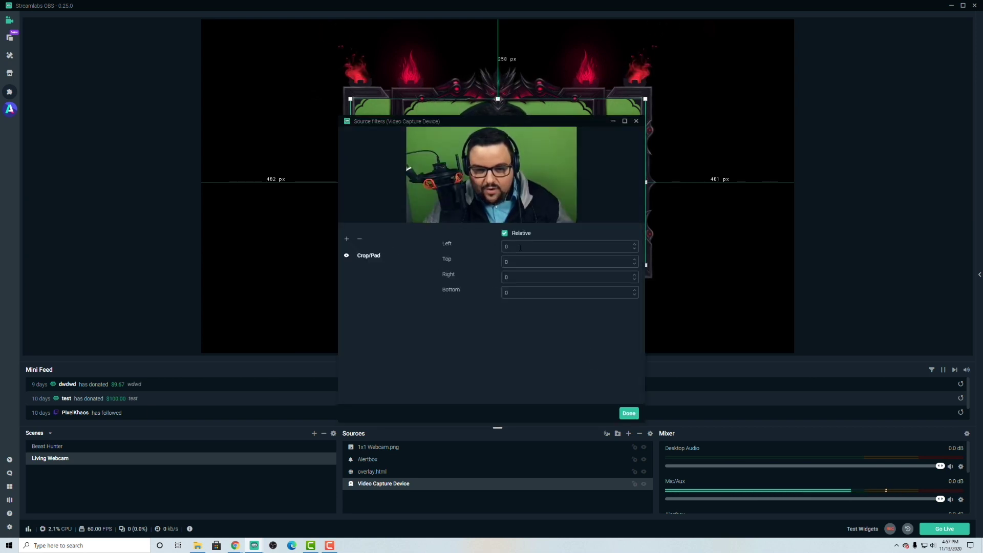
Crop 270 px from the left and right, then move and enlarge the webcam to fill the square frame.
{"action": "type", "text": "270"}
{"action": "key", "text": "Tab"}
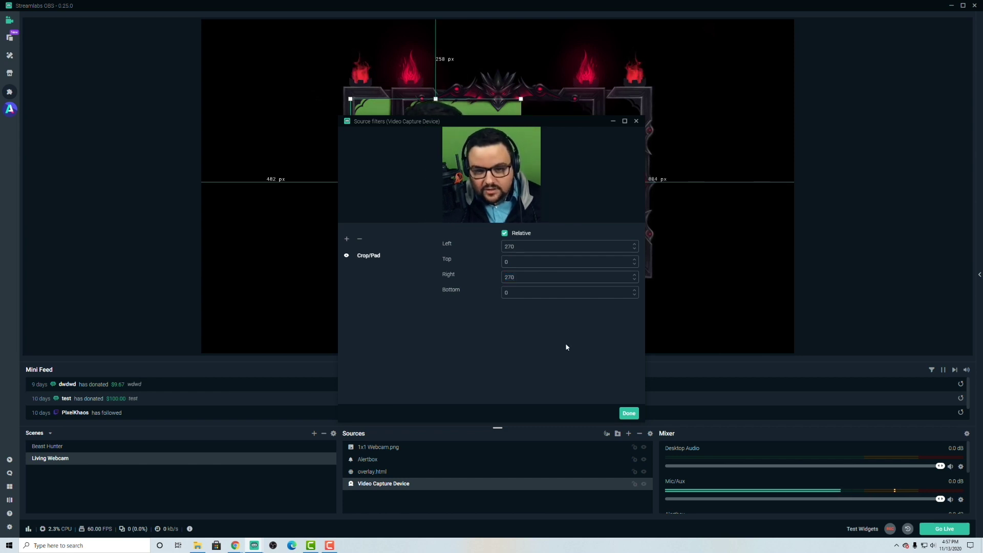
{"action": "left_click_drag", "start_coordinate": [476, 220], "coordinate": [525, 216]}
{"action": "mouse_move", "coordinate": [569, 263]}
{"action": "left_mouse_down"}
{"action": "mouse_move", "coordinate": [600, 292]}
{"action": "mouse_move", "coordinate": [572, 272]}
{"action": "left_mouse_up"}
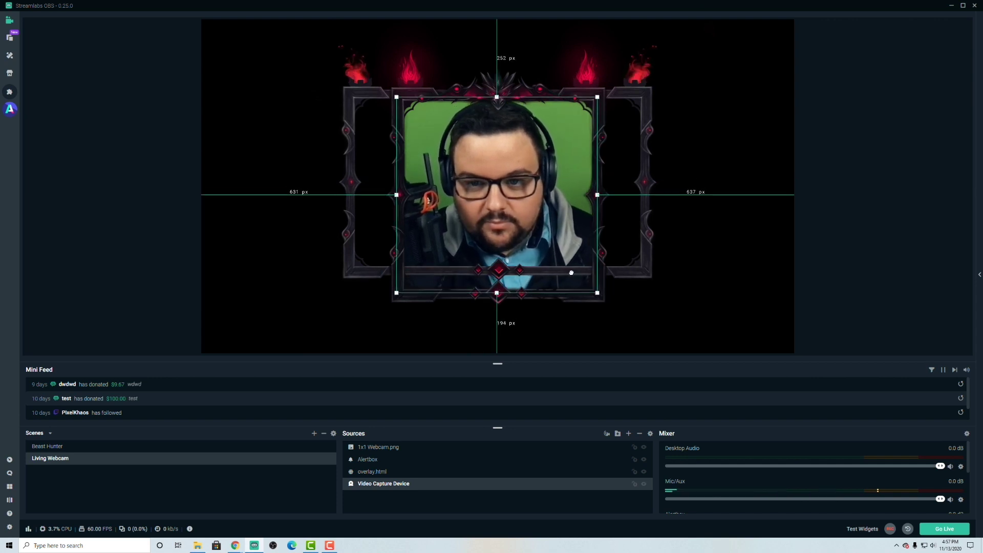
Hide the outer overlay.html frame and check the Alertbox test alert types, then close its settings.
{"action": "left_click", "coordinate": [645, 471]}
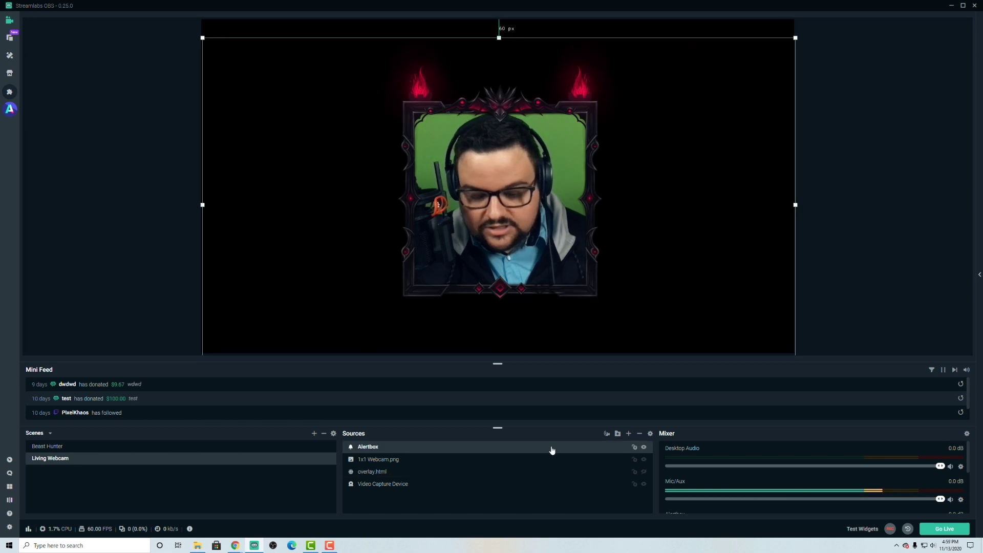
{"action": "double_click", "coordinate": [551, 447]}
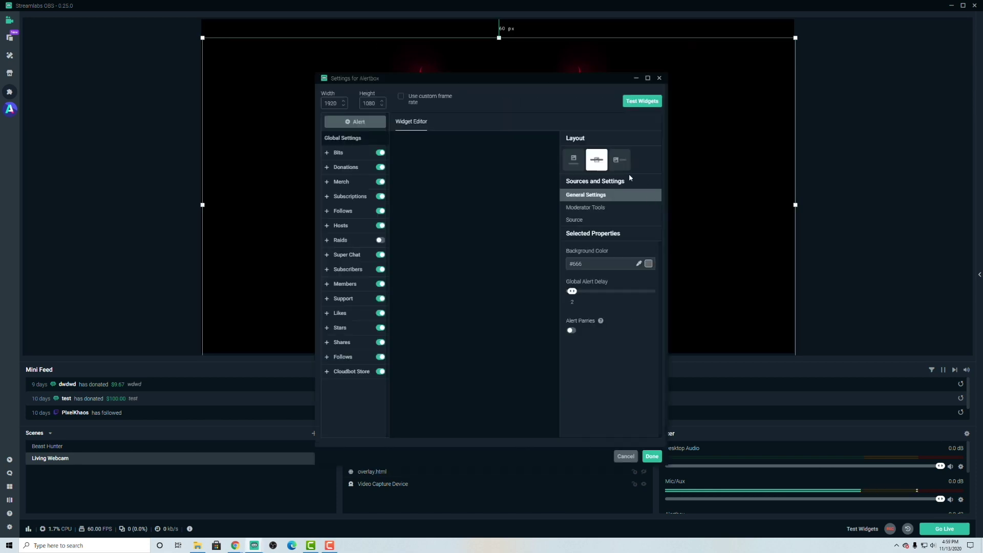
{"action": "left_click_drag", "start_coordinate": [791, 70], "coordinate": [903, 73]}
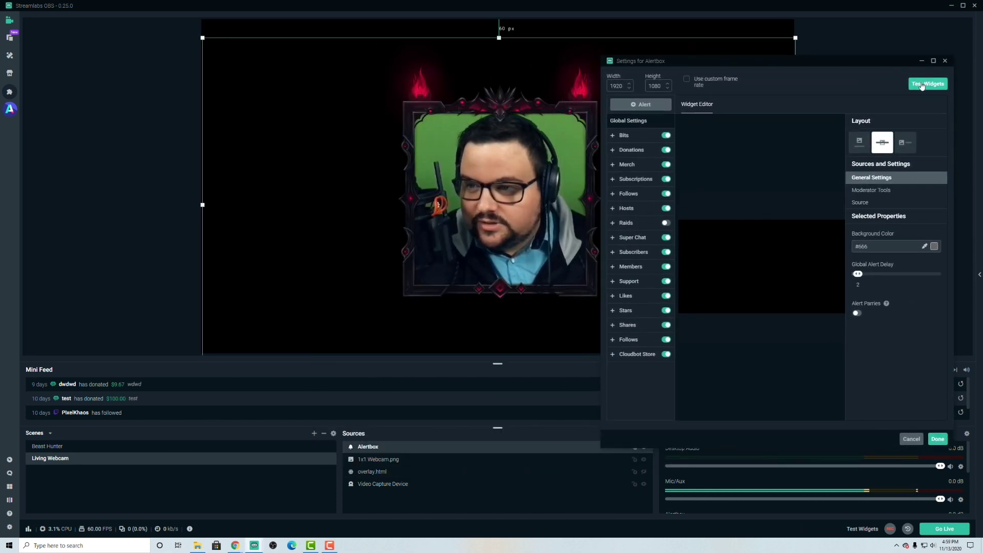
{"action": "left_click", "coordinate": [922, 85]}
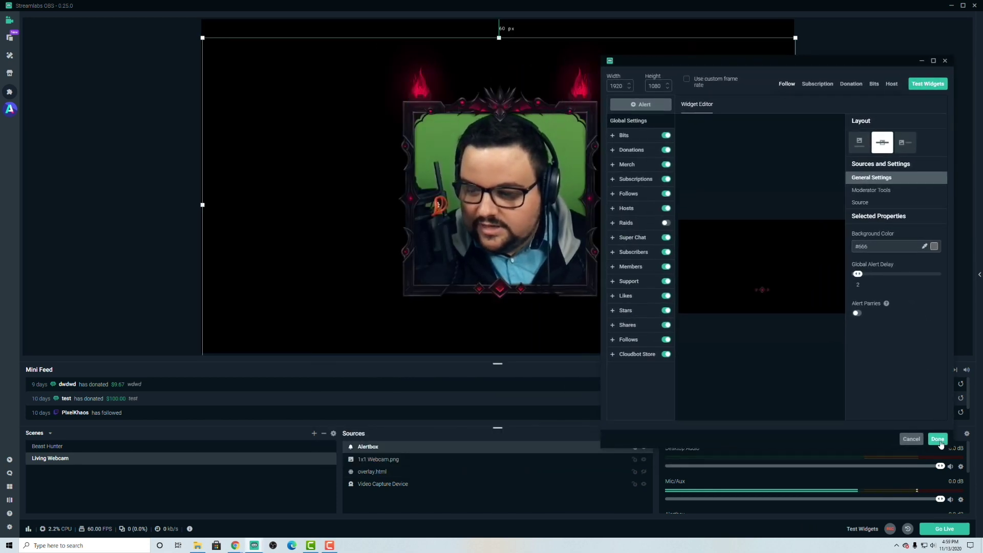
{"action": "left_click", "coordinate": [939, 441]}
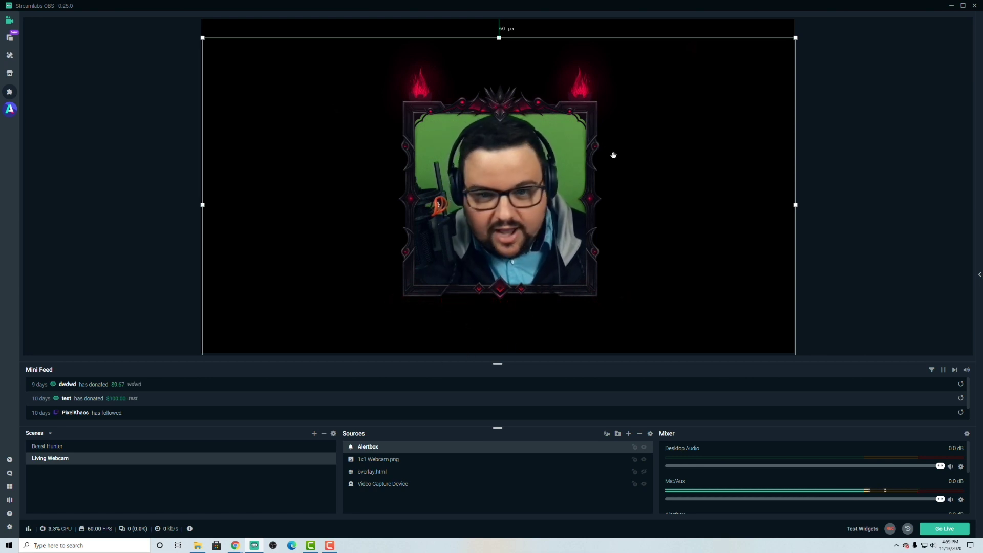
View Beast Hunter, review the Living Webcam Alertbox settings, then return to Beast Hunter.
{"action": "left_click", "coordinate": [237, 447]}
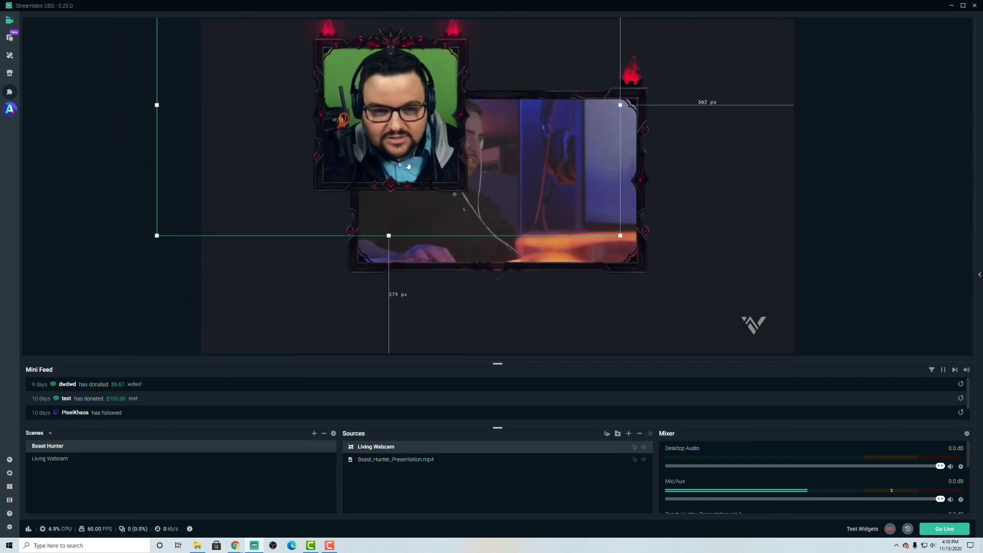
{"action": "left_click", "coordinate": [239, 459]}
{"action": "double_click", "coordinate": [407, 448]}
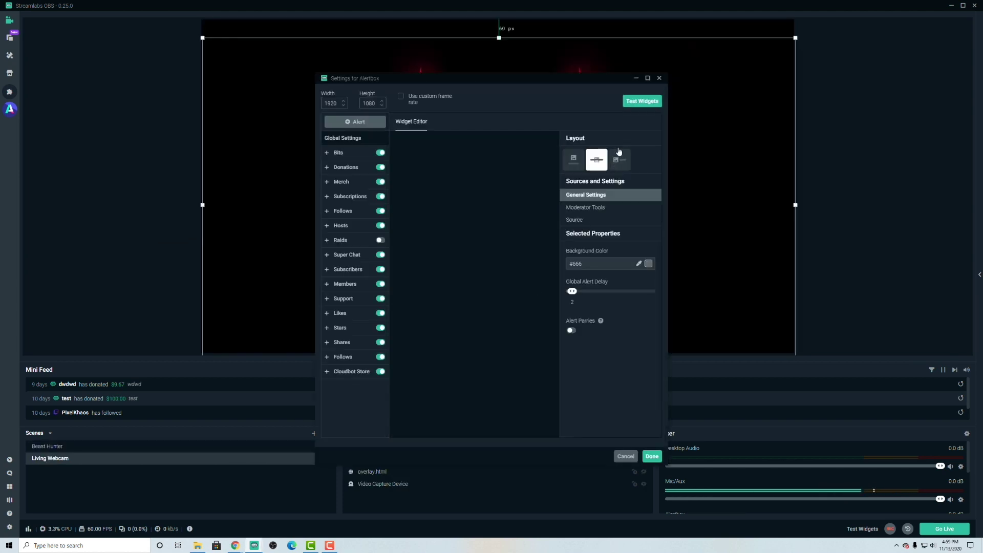
{"action": "left_click", "coordinate": [194, 447]}
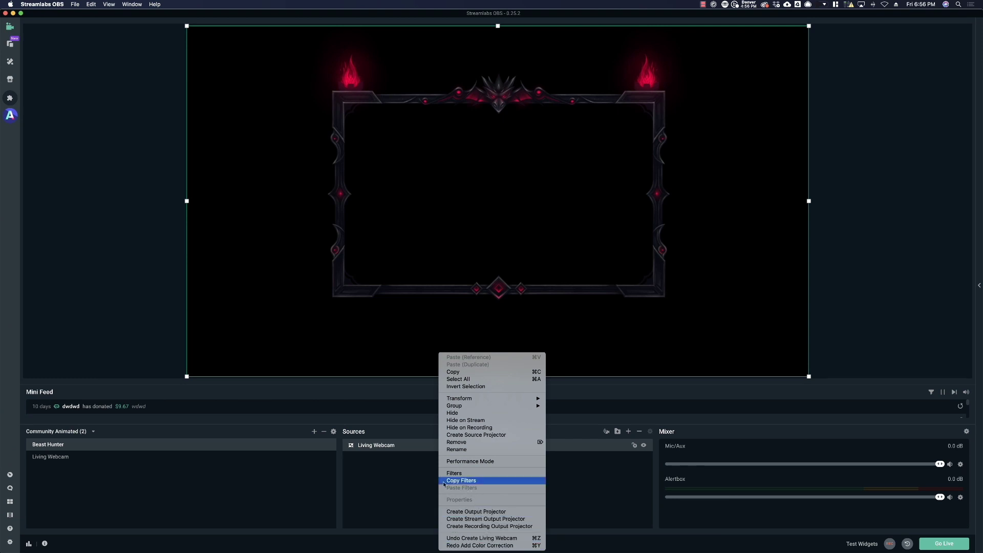
From the Beast Hunter scene, open Filters for the nested Living Webcam source.
{"action": "left_click", "coordinate": [400, 450]}
{"action": "double_click", "coordinate": [406, 447]}
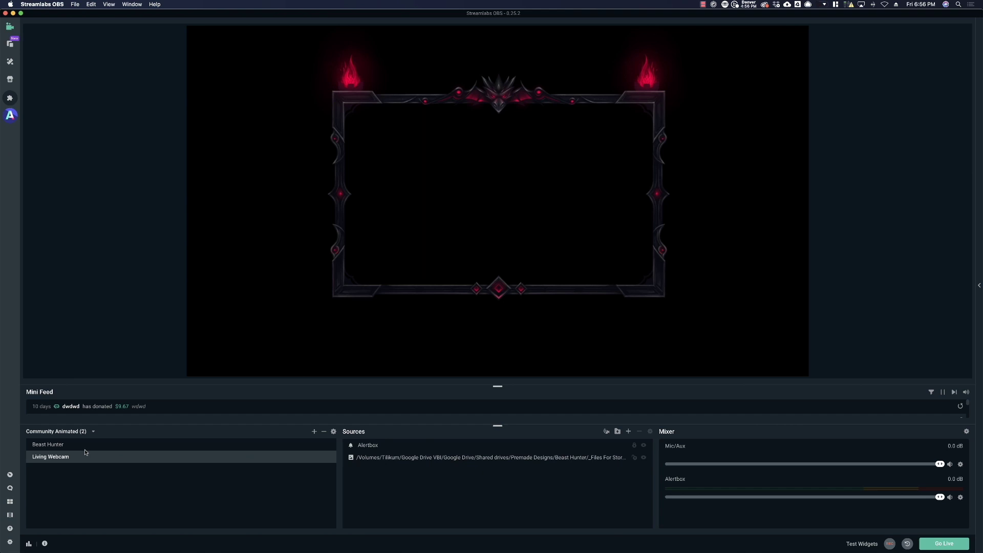
{"action": "left_click", "coordinate": [68, 447]}
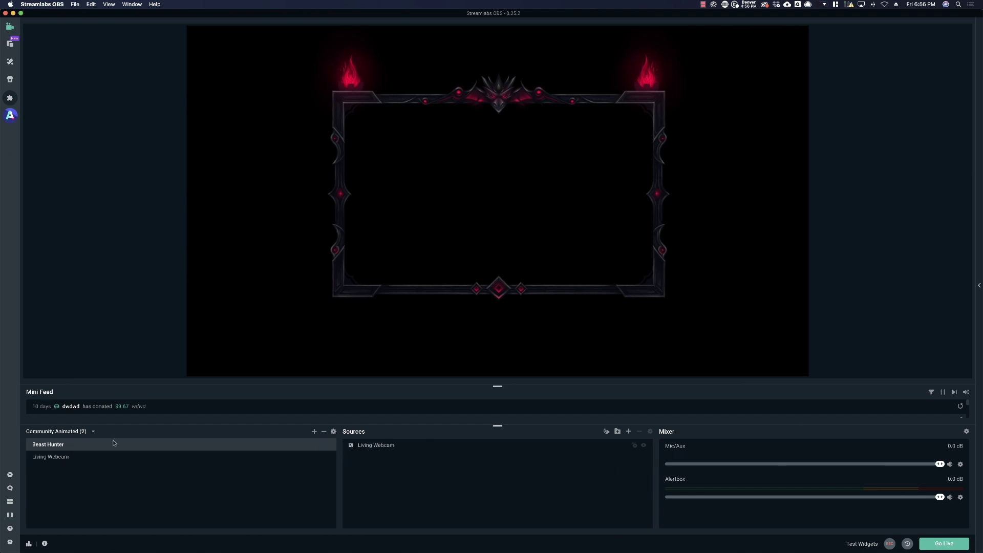
{"action": "left_click", "coordinate": [393, 449]}
{"action": "right_click", "coordinate": [425, 445]}
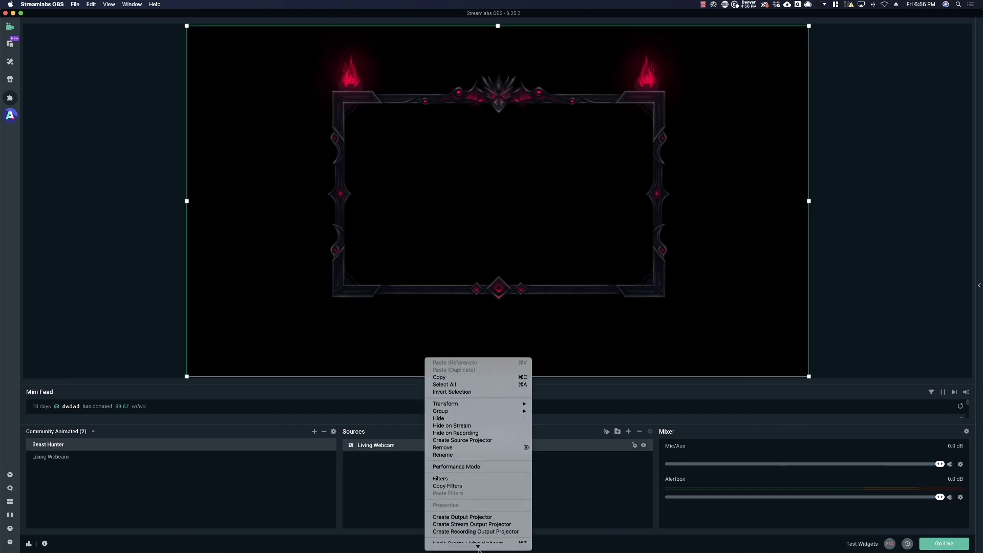
{"action": "left_click", "coordinate": [448, 473]}
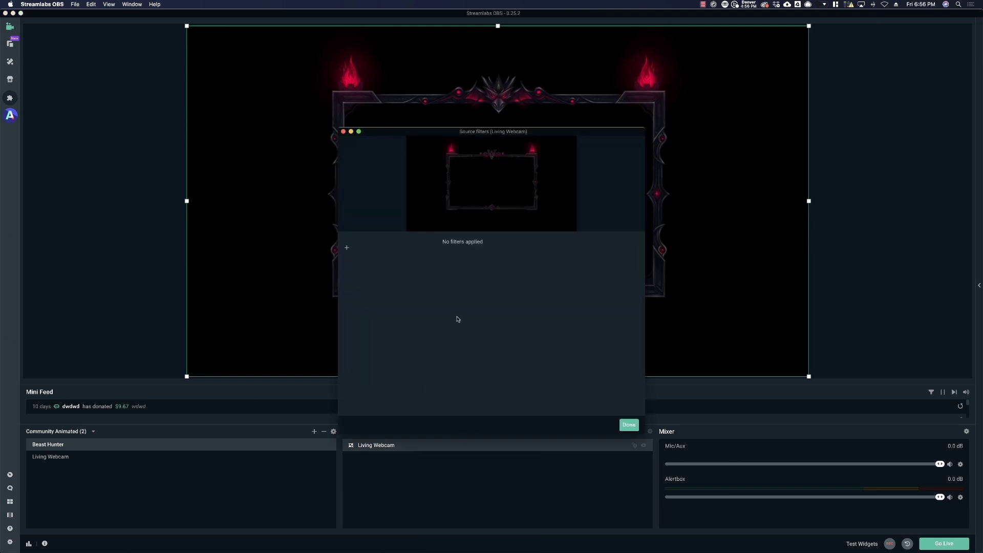
Add a Color Correction filter and start retyping the word Correction in its name.
{"action": "left_click", "coordinate": [344, 246]}
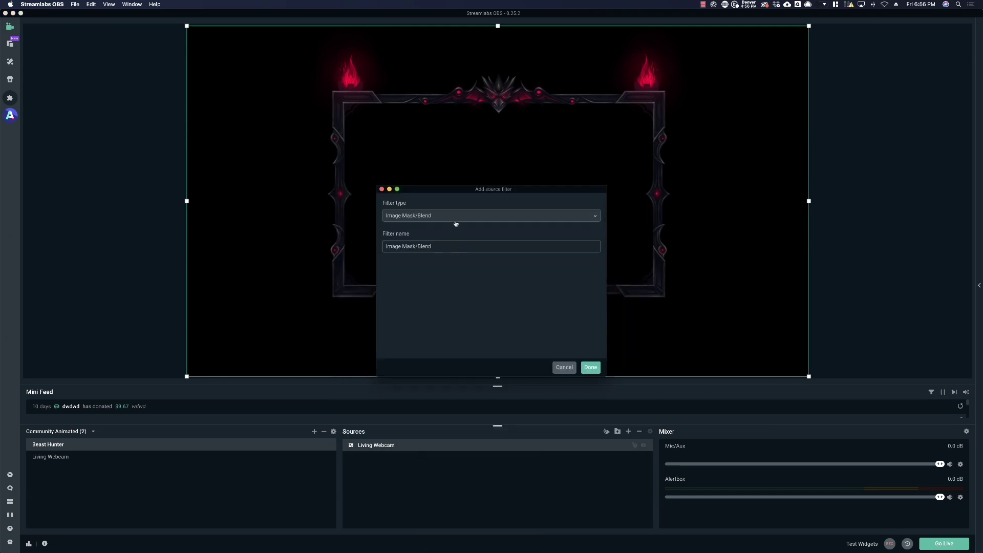
{"action": "left_click", "coordinate": [456, 223]}
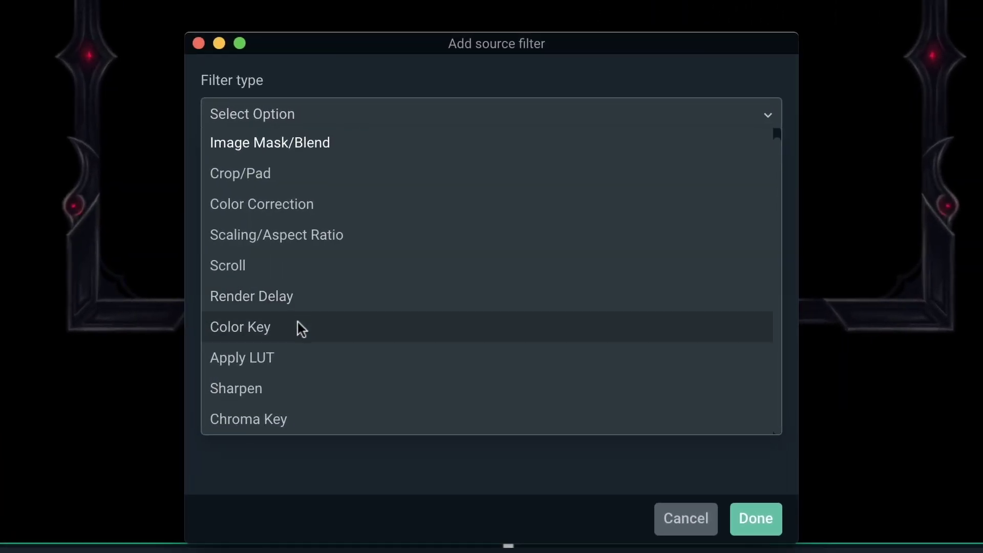
{"action": "left_click", "coordinate": [276, 210]}
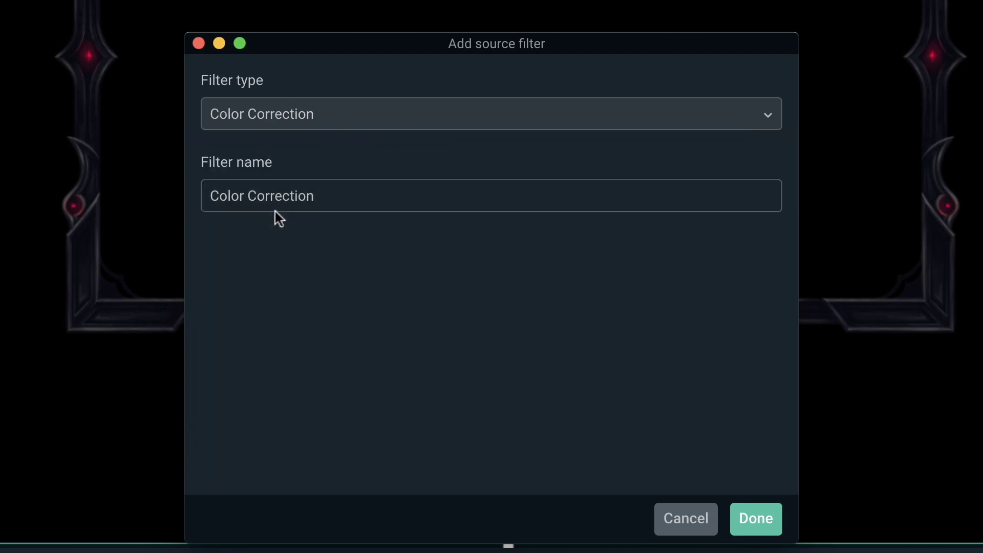
{"action": "double_click", "coordinate": [487, 198]}
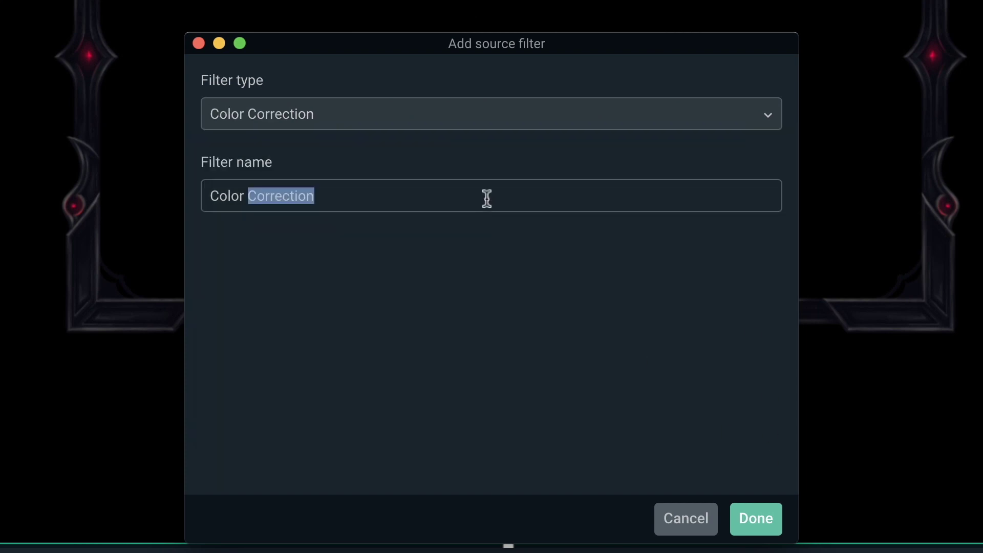
{"action": "type", "text": "Color"}
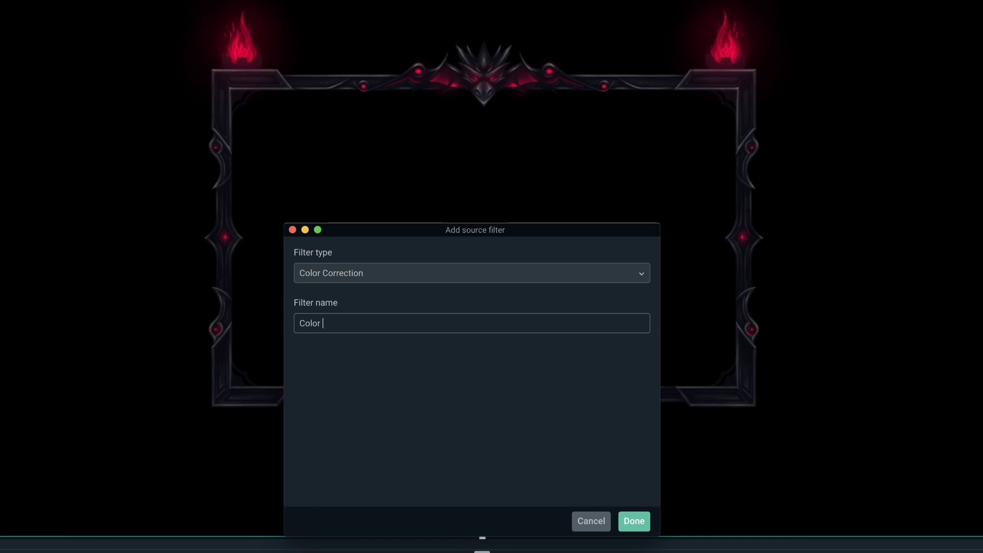
Create the Color Change filter with Hue Shift about 164.45 and Saturation -0.13 for a muted teal.
{"action": "left_click", "coordinate": [633, 521]}
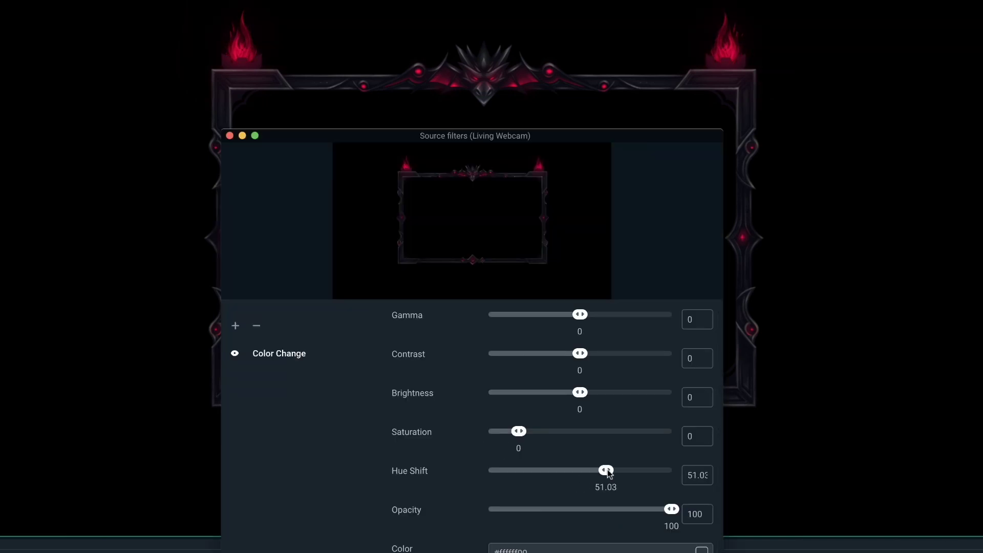
{"action": "left_click_drag", "start_coordinate": [569, 468], "coordinate": [541, 465]}
{"action": "left_click", "coordinate": [558, 430]}
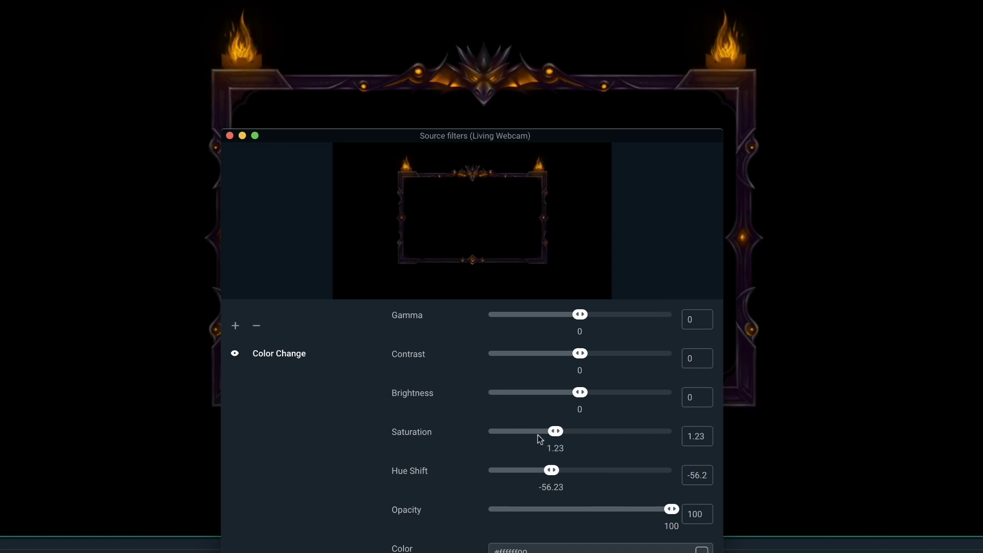
{"action": "left_click", "coordinate": [516, 470]}
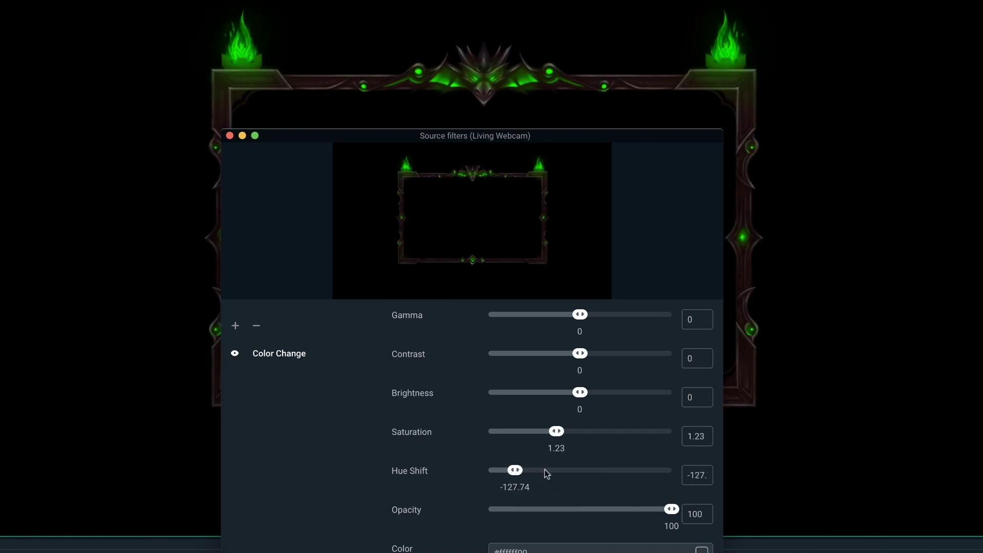
{"action": "left_click", "coordinate": [634, 471]}
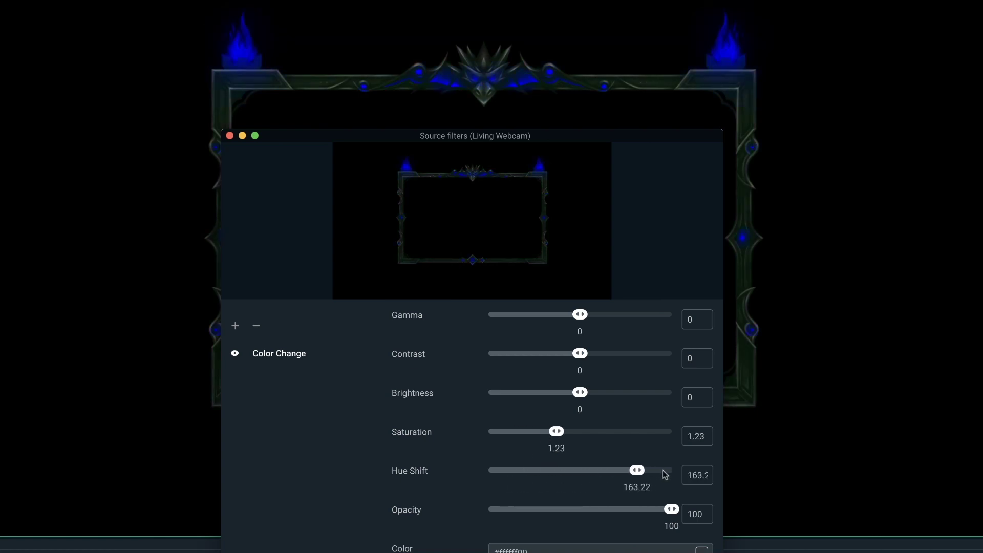
{"action": "left_click", "coordinate": [656, 471]}
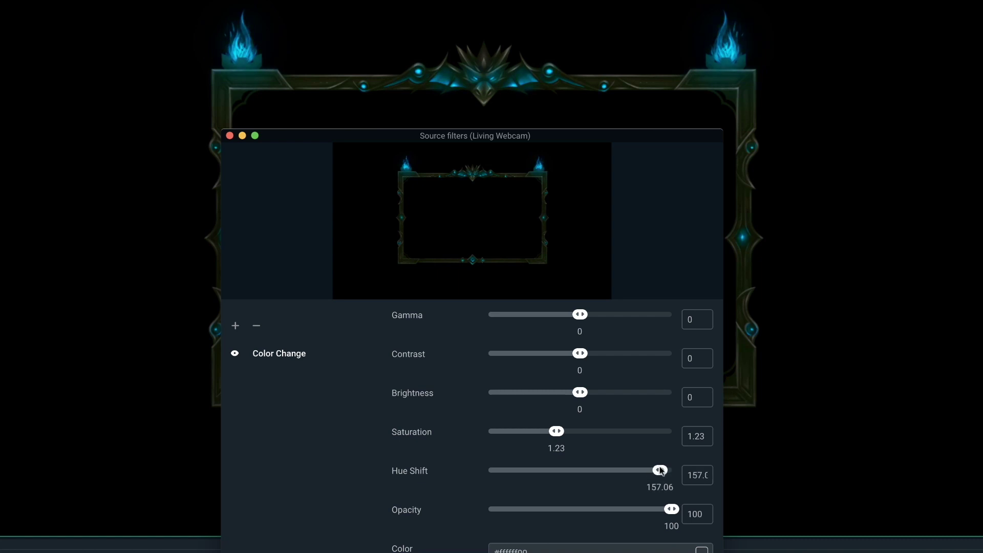
{"action": "left_click_drag", "start_coordinate": [556, 431], "coordinate": [548, 431]}
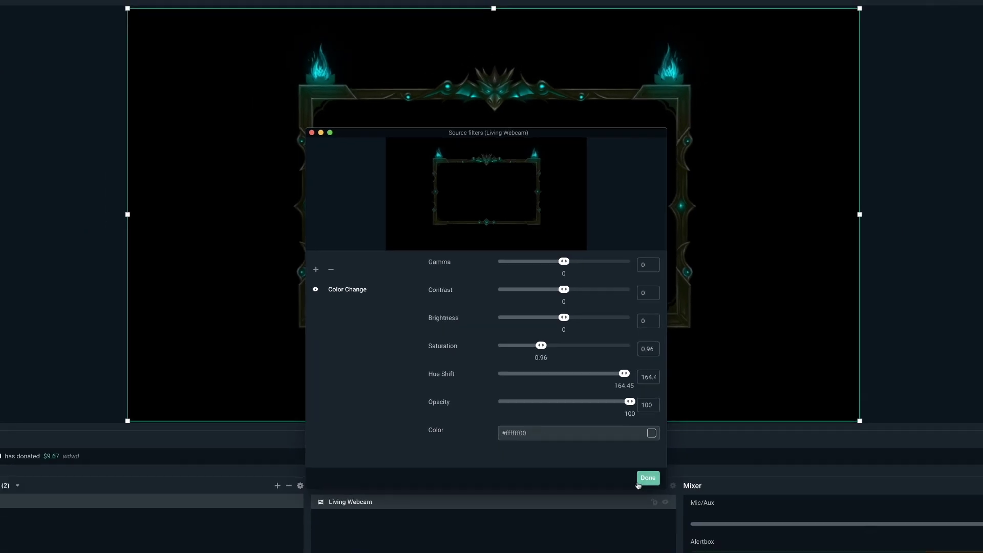
{"action": "left_click_drag", "start_coordinate": [541, 346], "coordinate": [517, 345]}
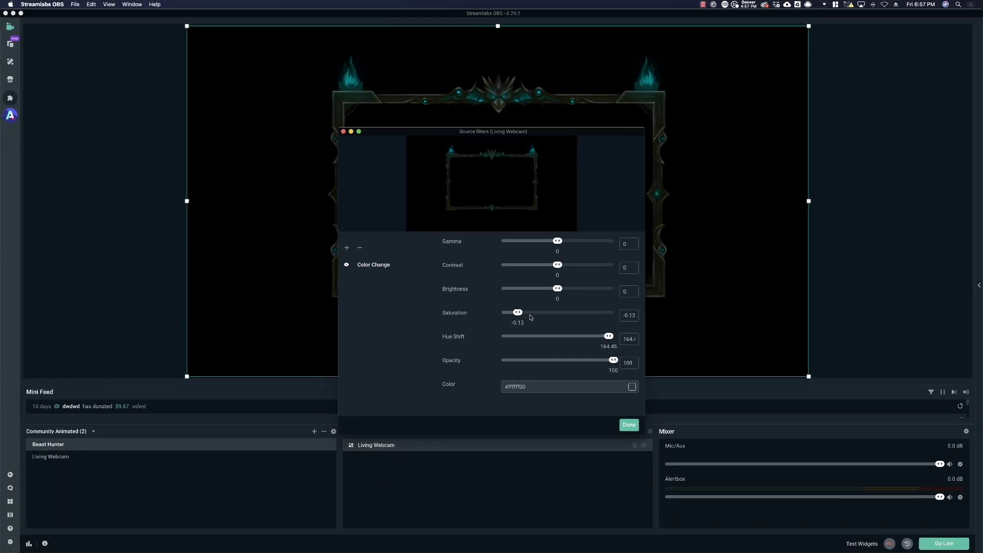
Close the filter editor and undo an accidental move of the Living Webcam source.
{"action": "left_click", "coordinate": [629, 427]}
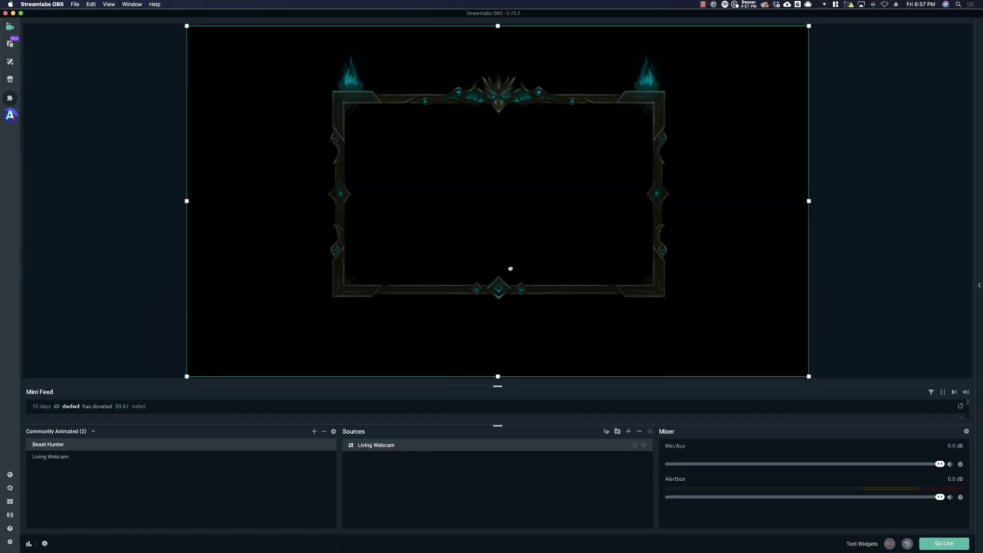
{"action": "left_click_drag", "start_coordinate": [549, 261], "coordinate": [454, 278]}
{"action": "key", "text": "super+z"}
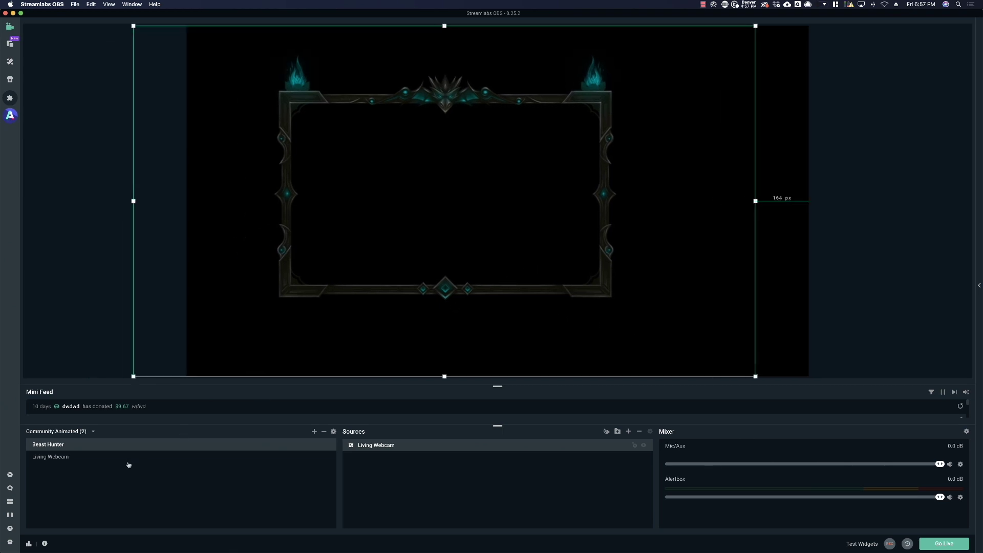
Open the Living Webcam scene's Alertbox settings and drag the window to the lower right.
{"action": "left_click", "coordinate": [124, 459]}
{"action": "double_click", "coordinate": [421, 445]}
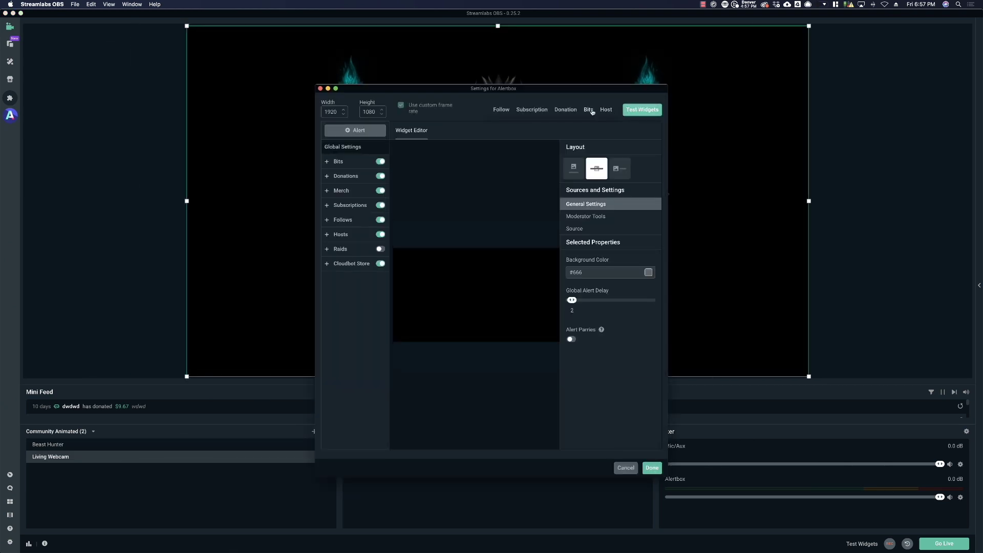
{"action": "left_click_drag", "start_coordinate": [563, 88], "coordinate": [881, 160]}
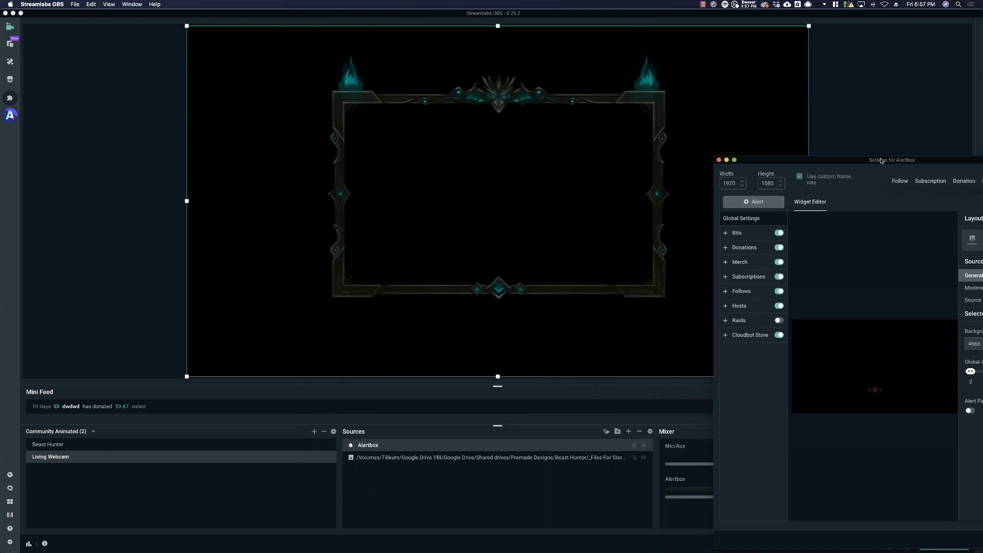